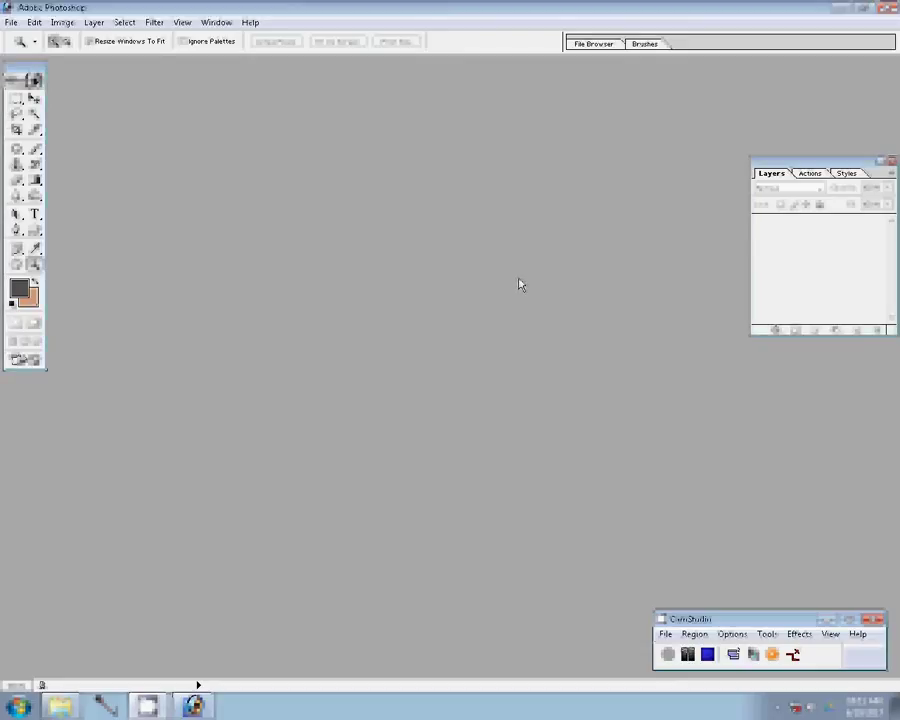
Create a new 36 × 12 inch, 300 ppi album document and move its window lower.
key(ctrl+n)
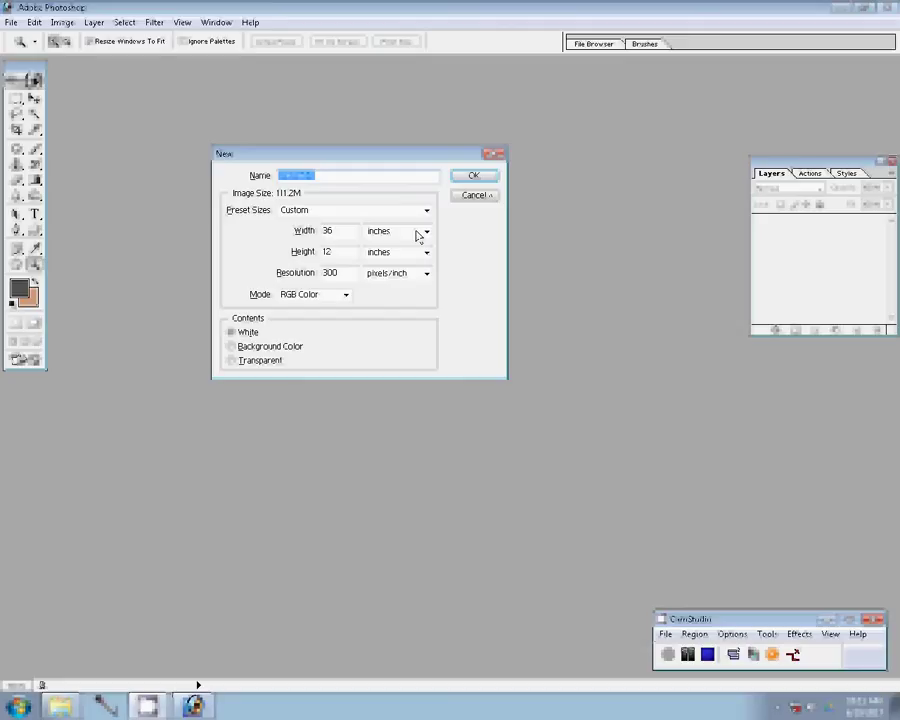
key(Return)
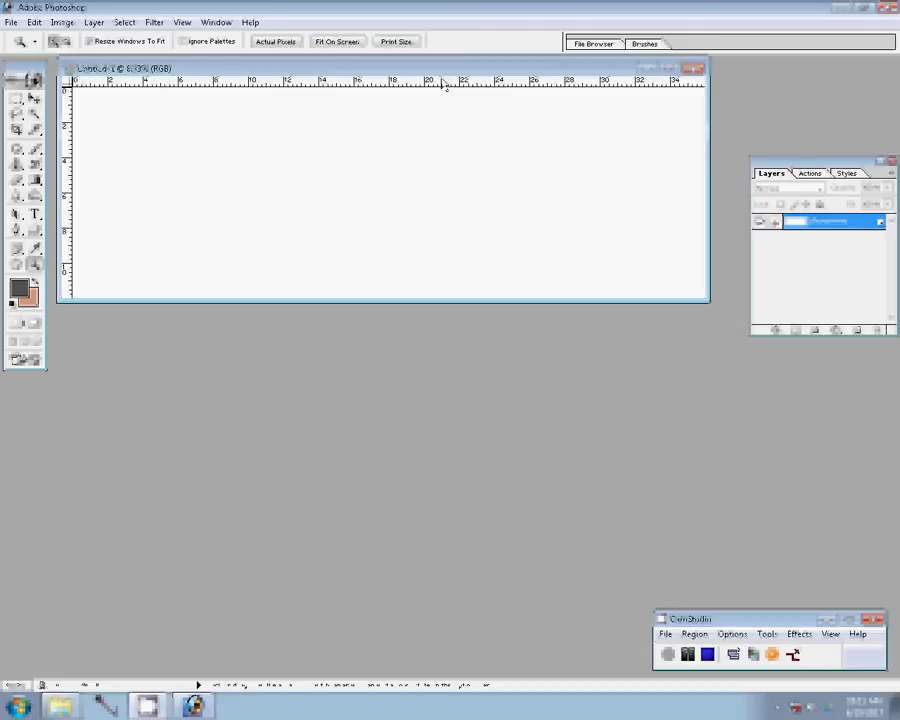
drag(445, 84, 455, 360)
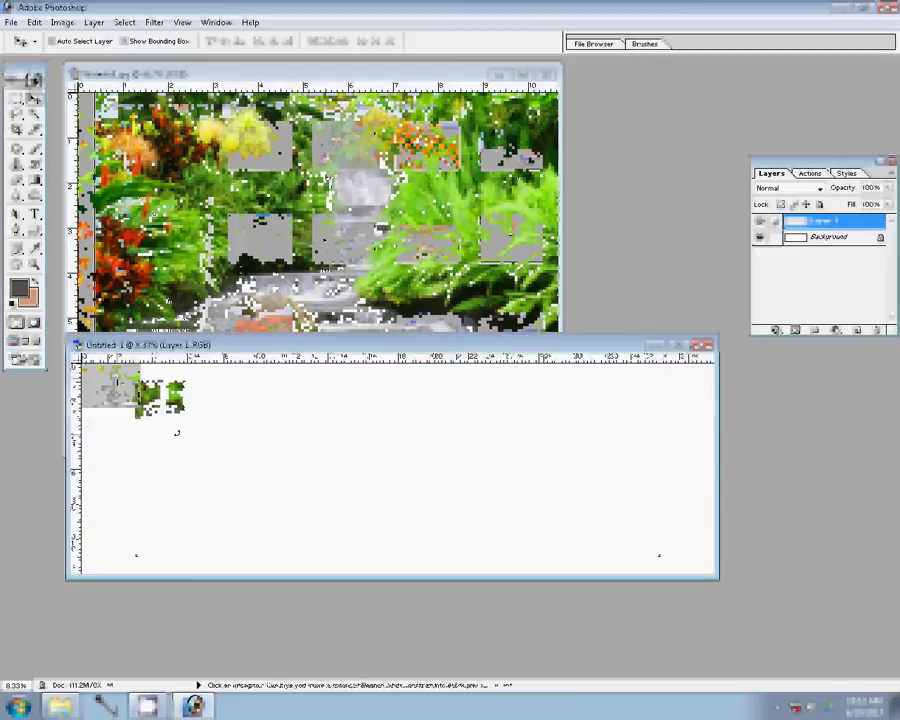
Enlarge the pasted waterfall photo to fill the left half of the page.
key(ctrl+0)
key(ctrl+t)
mouse_move(186, 420)
mouse_down()
mouse_move(418, 548)
mouse_move(420, 561)
mouse_up()
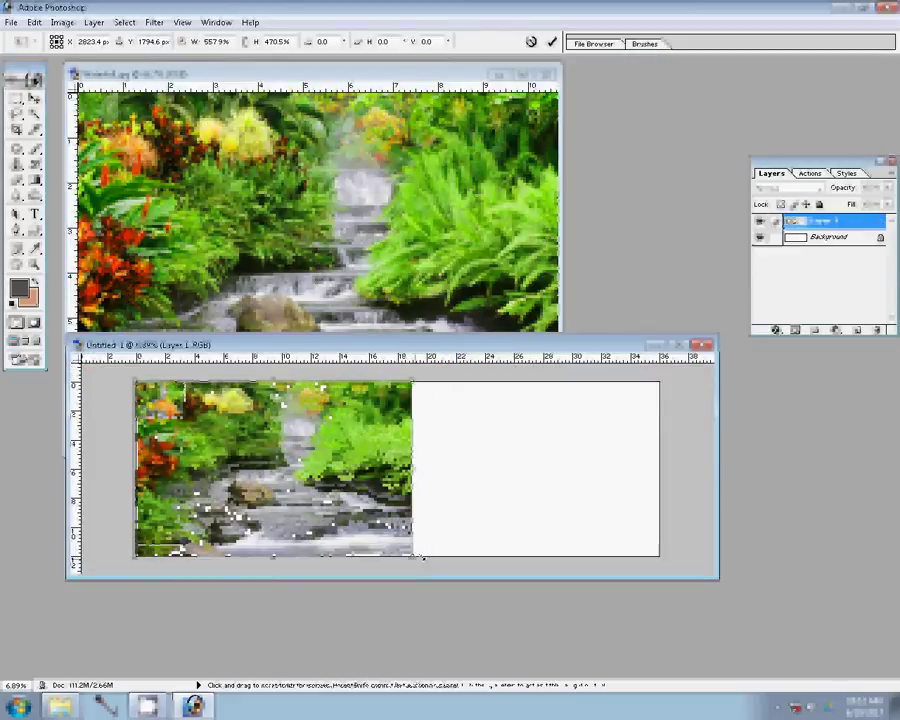
key(Return)
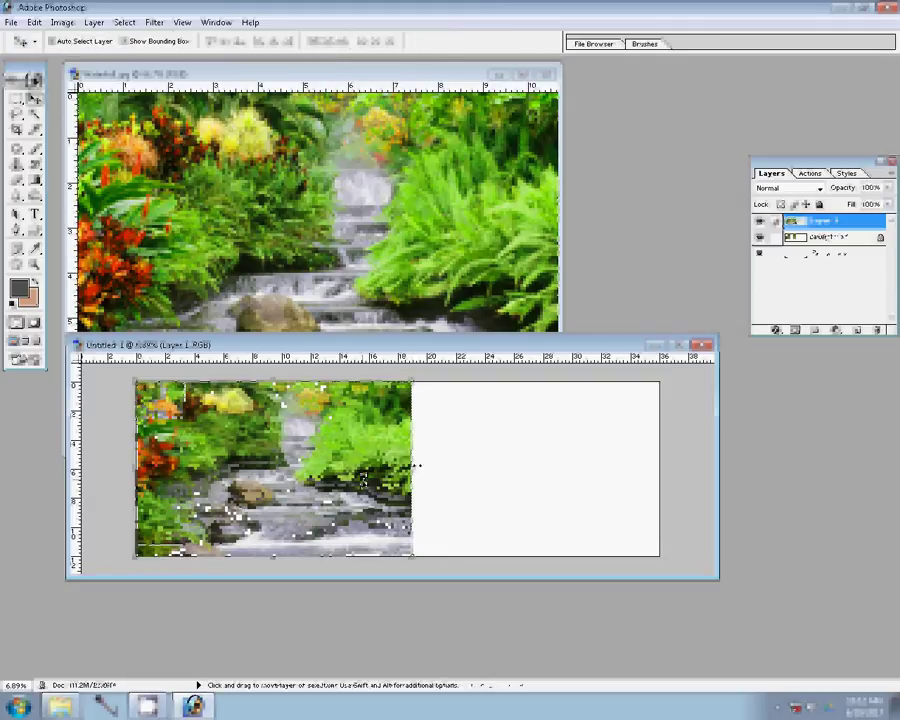
Duplicate the waterfall layer, flip the copy horizontally, and stretch it to the right edge.
key(ctrl+j)
key(ctrl+t)
right_click(453, 454)
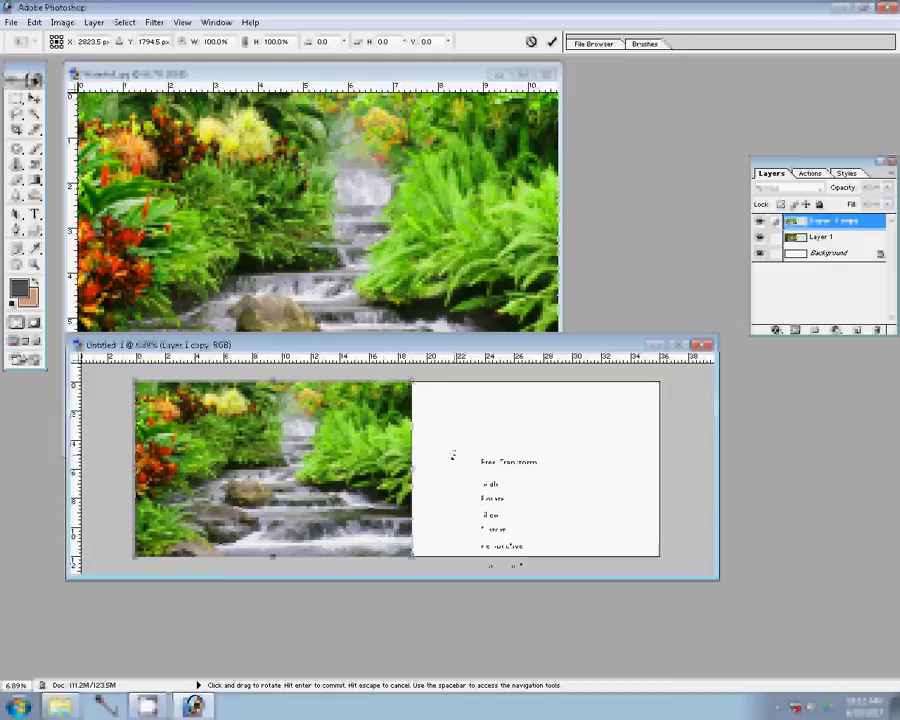
click(505, 640)
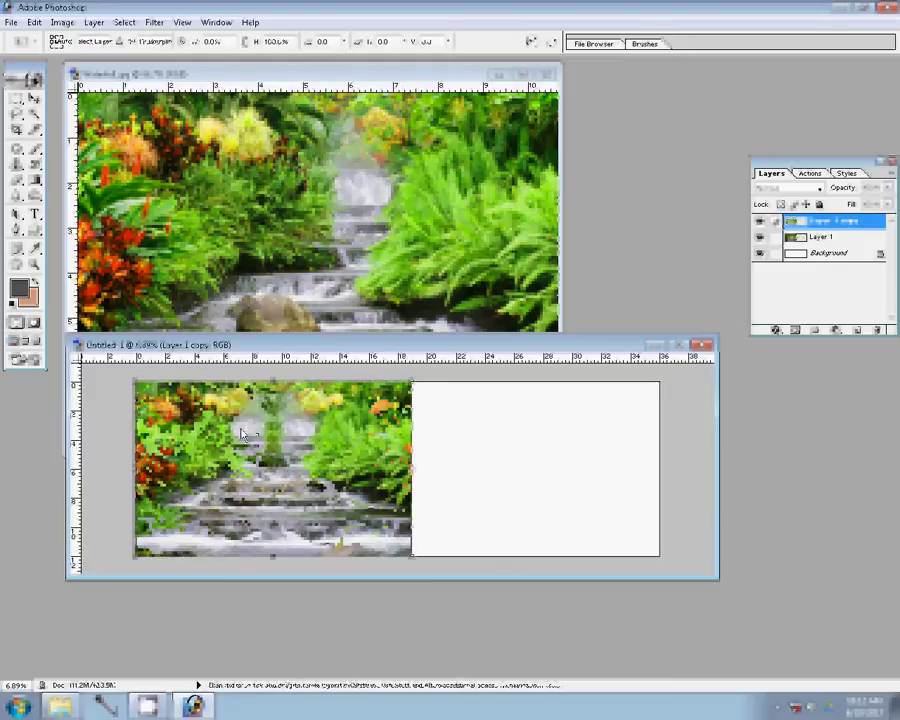
key(Return)
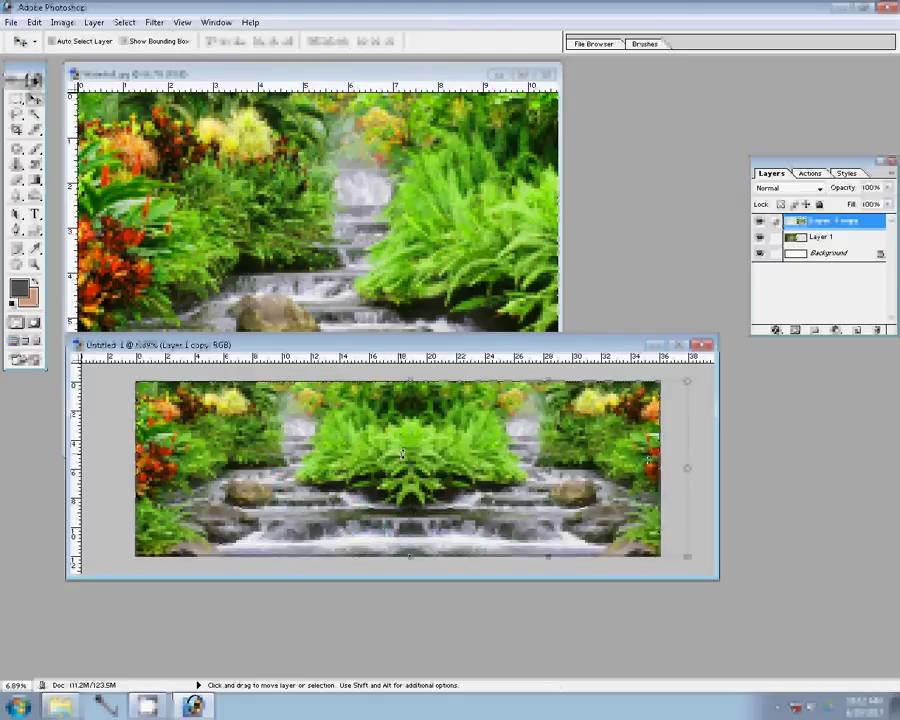
drag(687, 468, 662, 474)
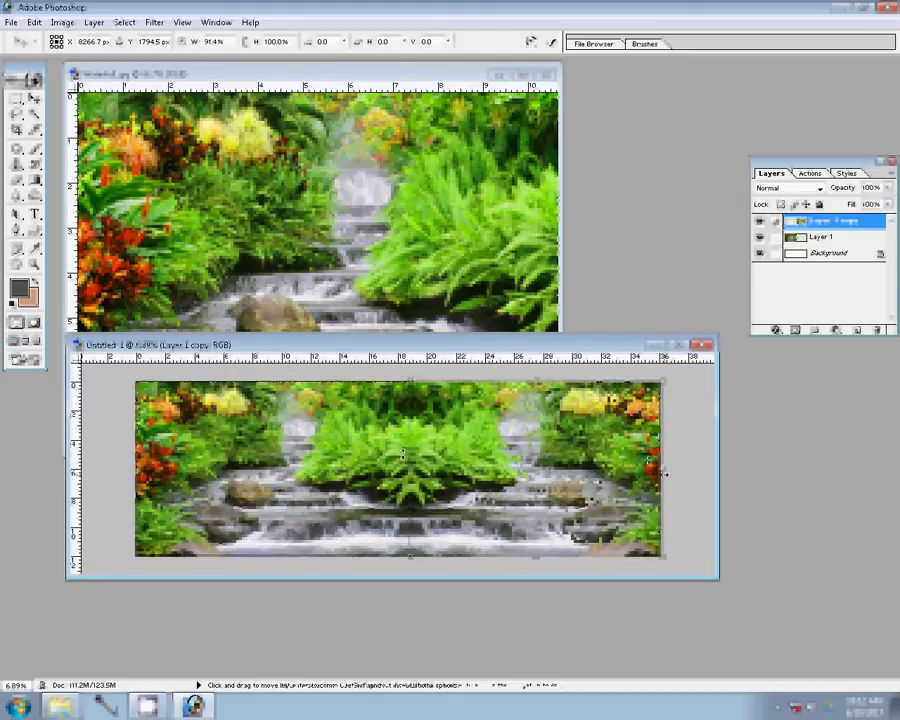
Commit the flipped Layer 1 copy's new width so the mirrored garden spans the canvas.
click(552, 42)
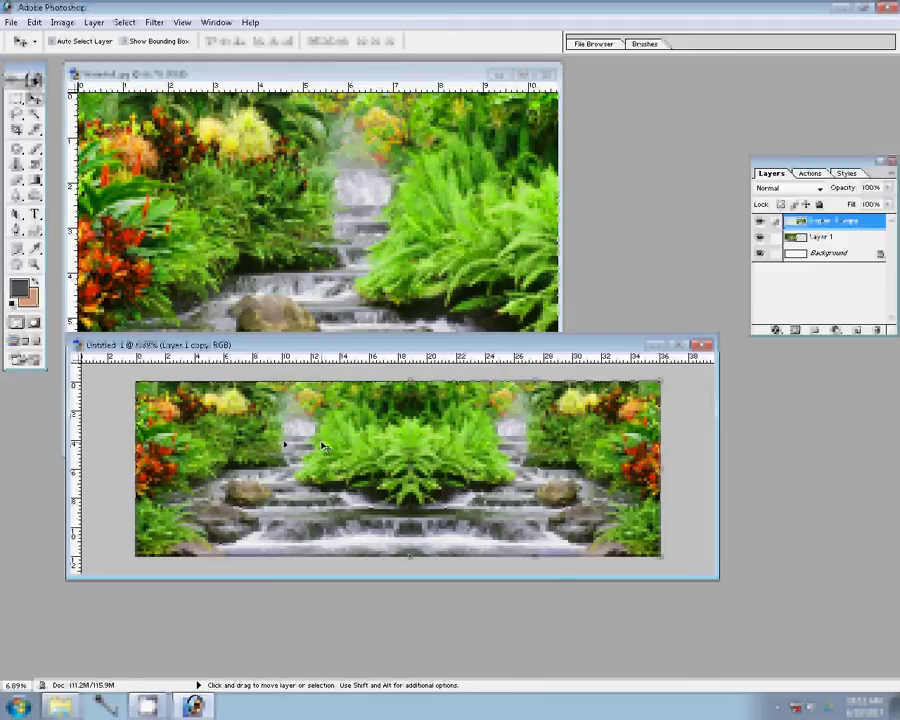
Flatten the album layers into one Background layer and close the waterfall source photo.
key(alt+bracketleft)
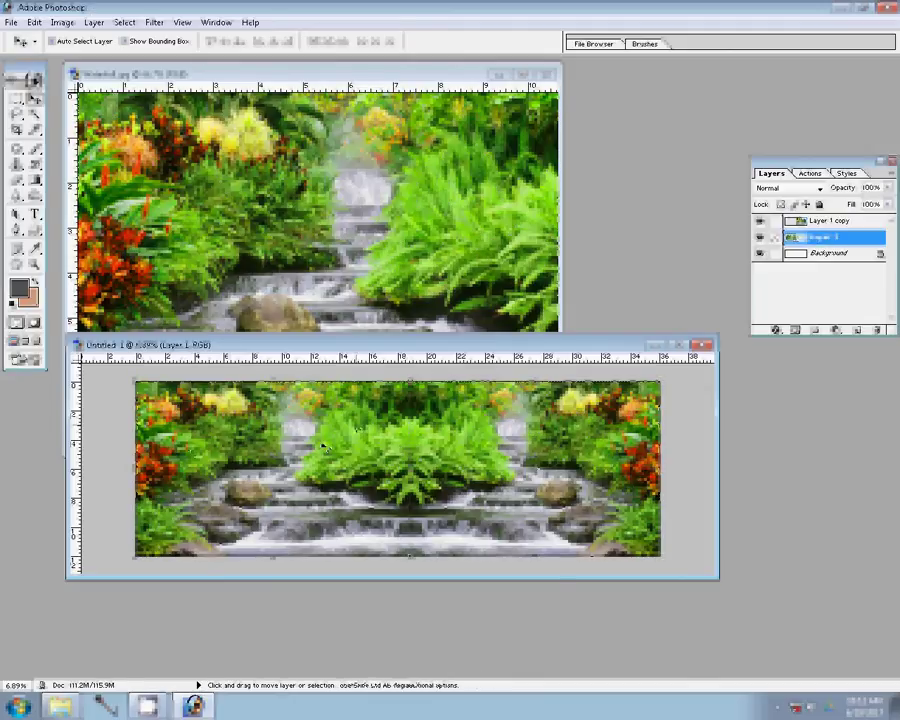
key(ctrl+e)
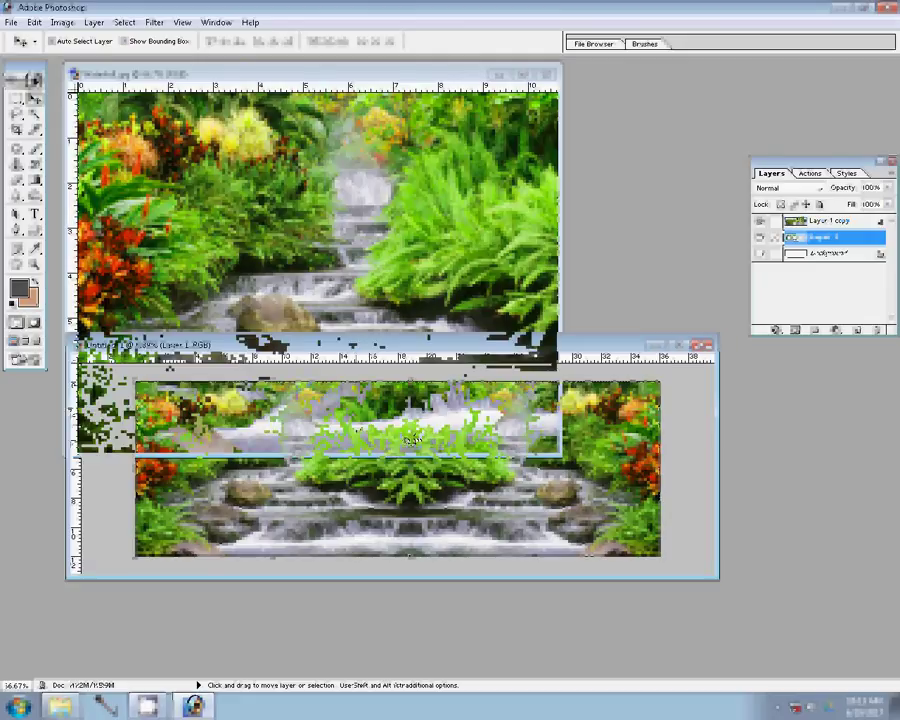
click(546, 80)
click(546, 78)
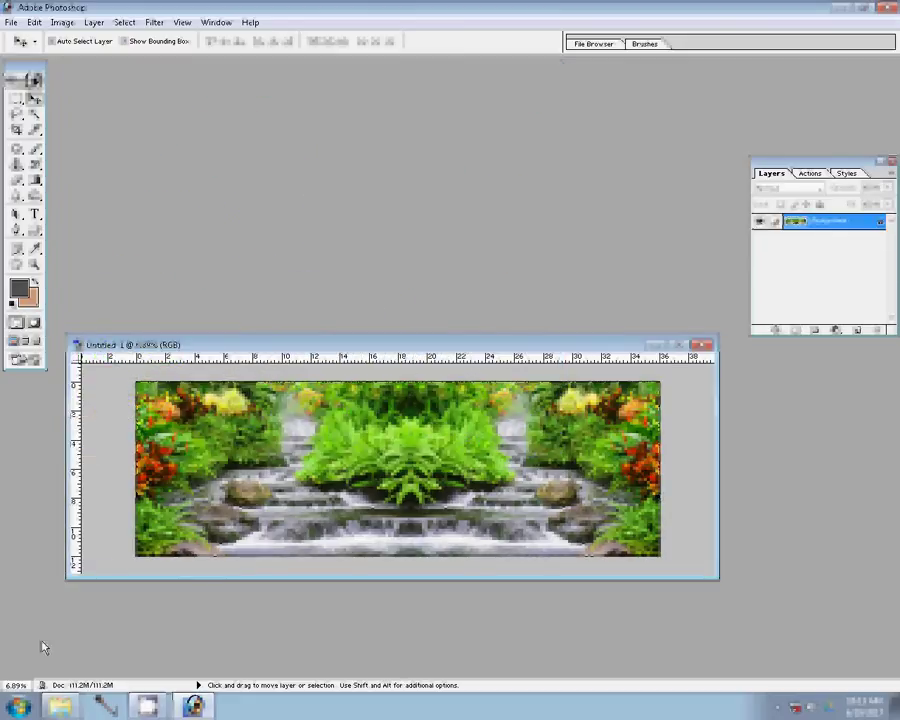
key(alt+Tab)
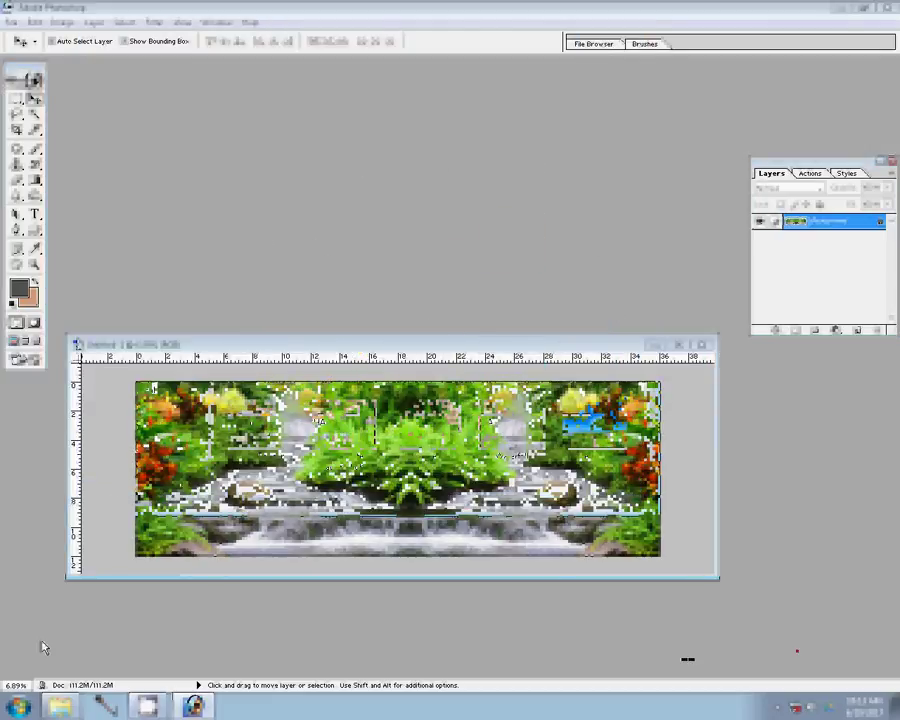
Select eight wedding photos in 106ND750, including CHA_4646 and CHA_4649, and drag them into Photoshop.
key(alt+Tab)
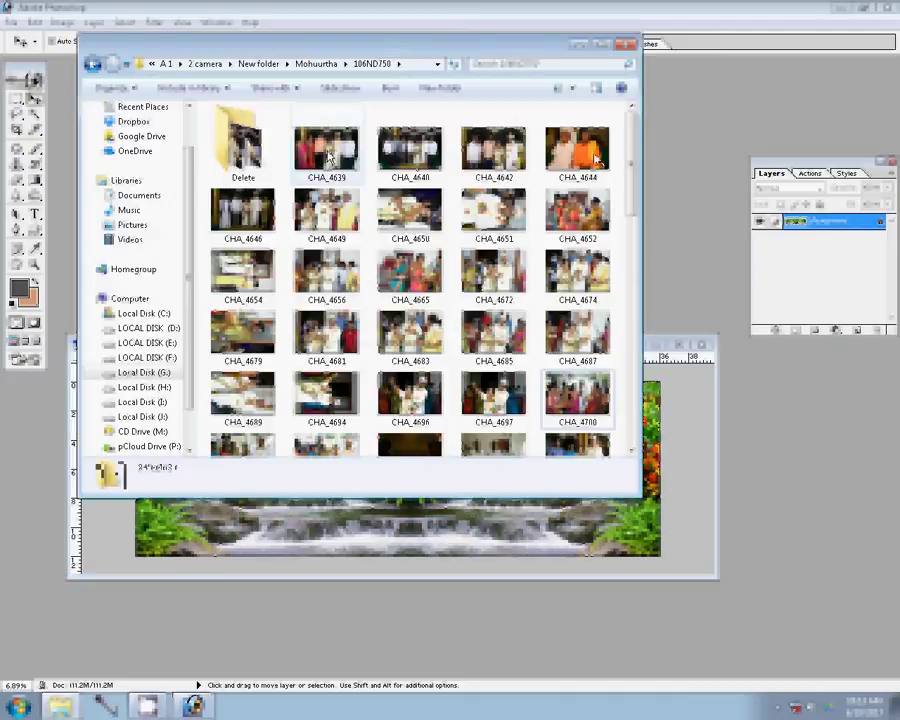
drag(596, 160, 283, 160)
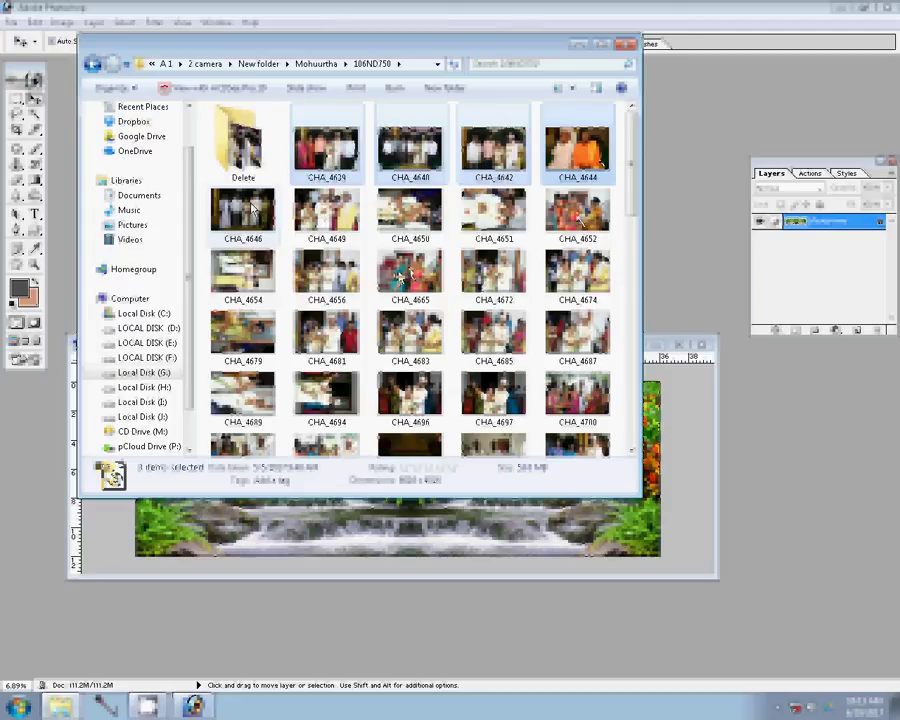
ctrl+click(253, 208)
ctrl+click(578, 215)
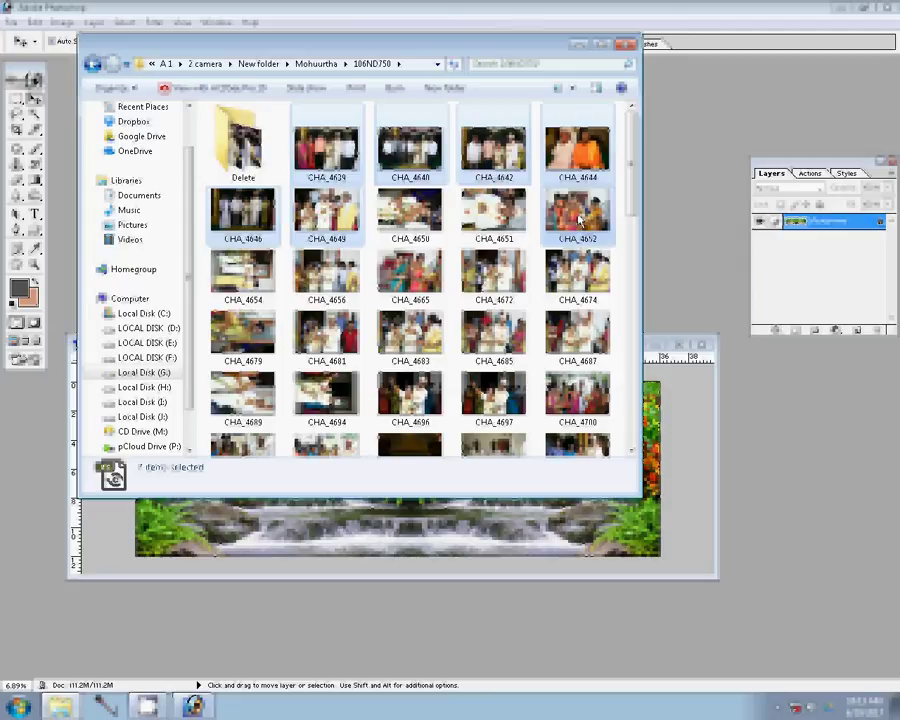
ctrl+click(578, 217)
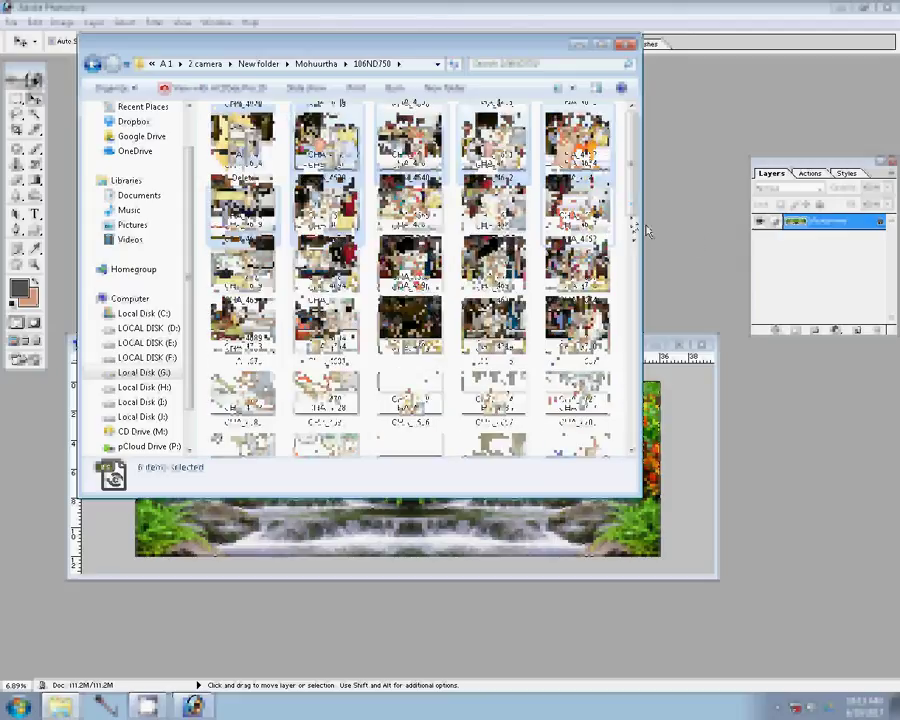
ctrl+click(590, 336)
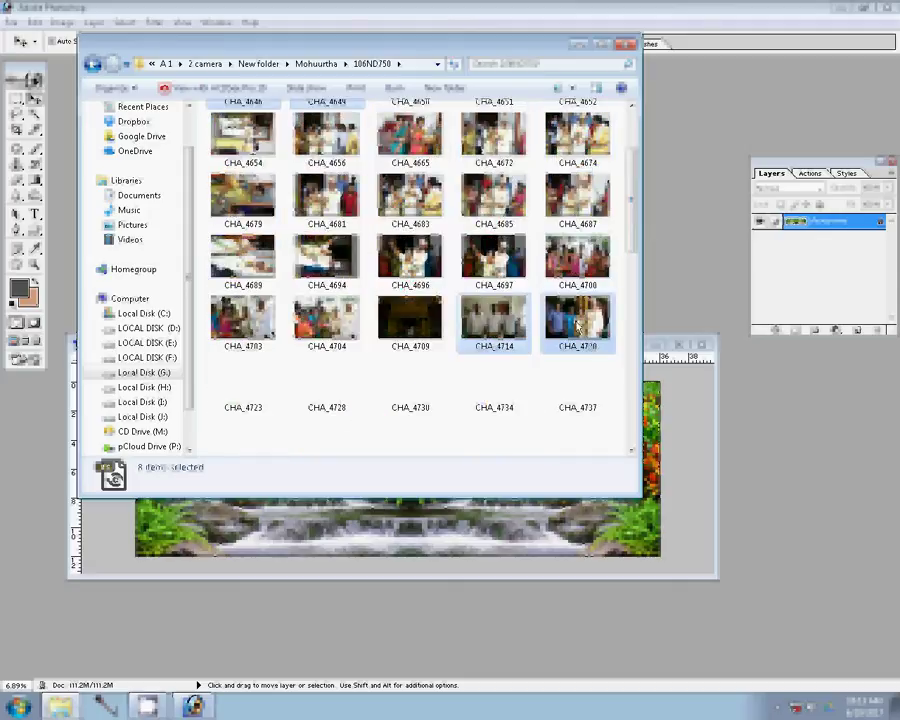
mouse_move(578, 327)
mouse_down()
mouse_move(770, 460)
mouse_move(752, 424)
mouse_up()
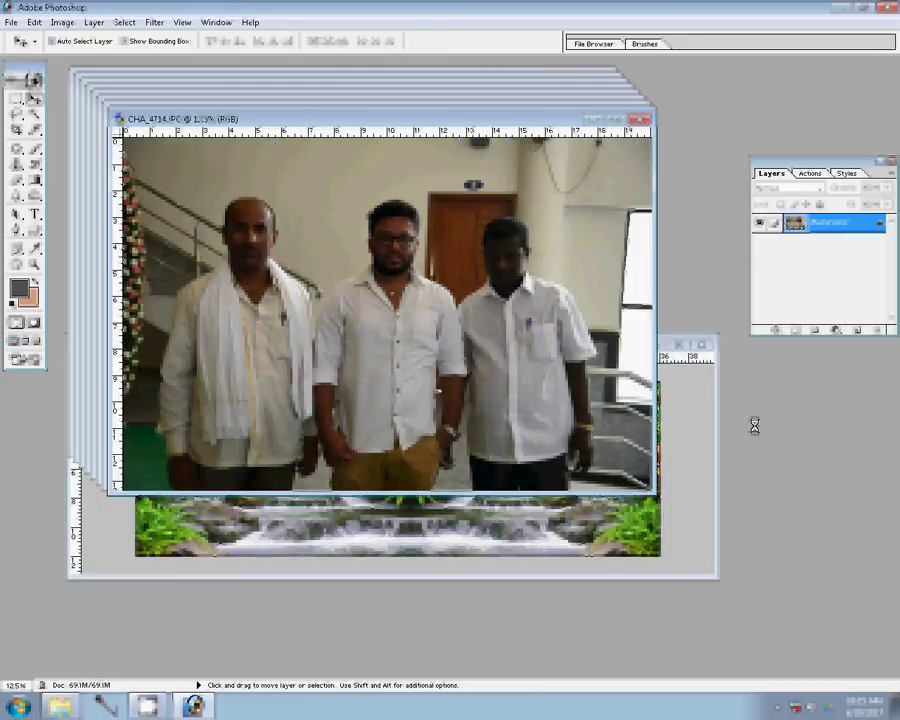
Change CHA_4714's document width in Image Size and apply the new size.
click(62, 22)
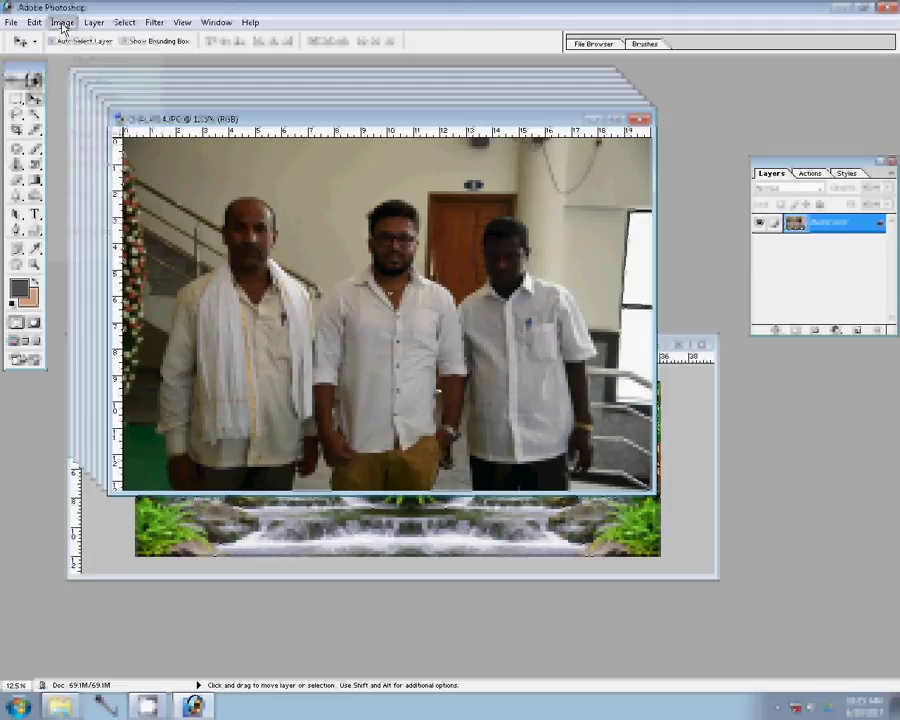
key(i)
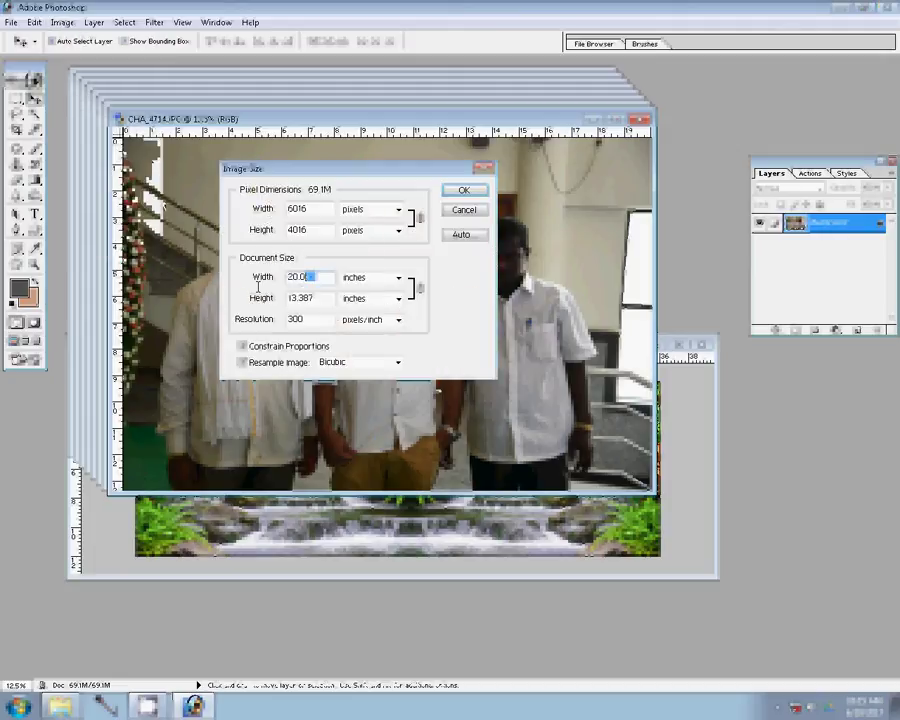
key(shift+Up)
click(464, 191)
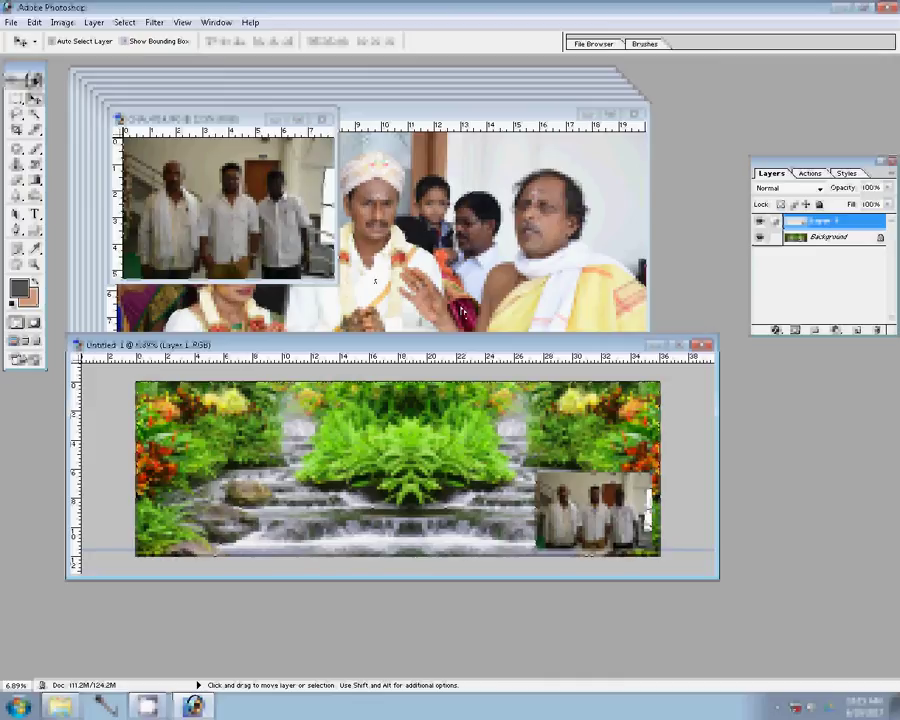
Close CHA_4714 without saving and resize CHA_4649 through Image Size.
click(324, 119)
key(n)
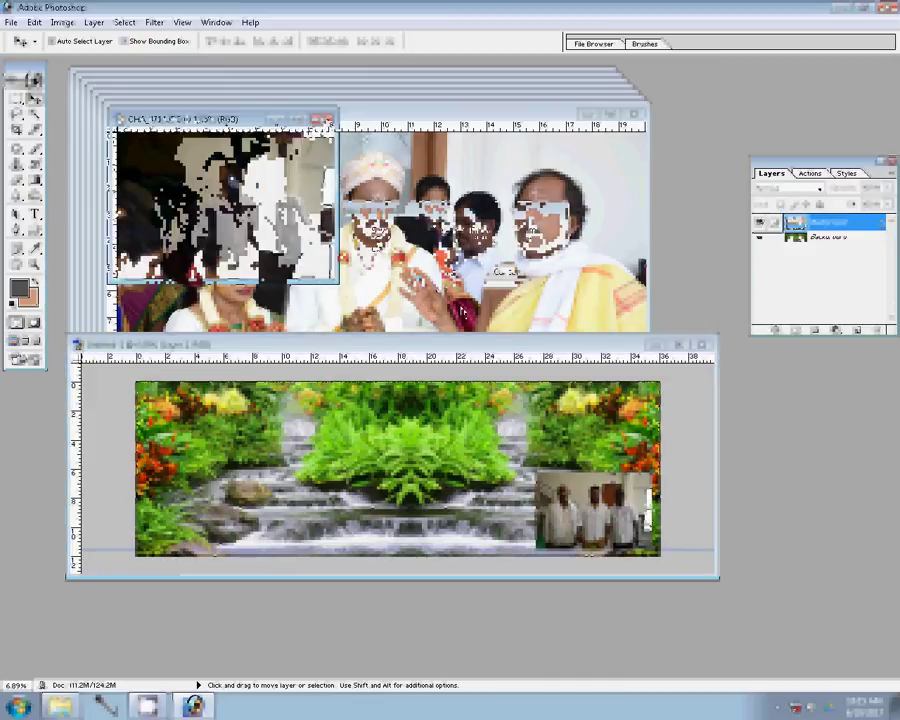
key(ctrl+alt+i)
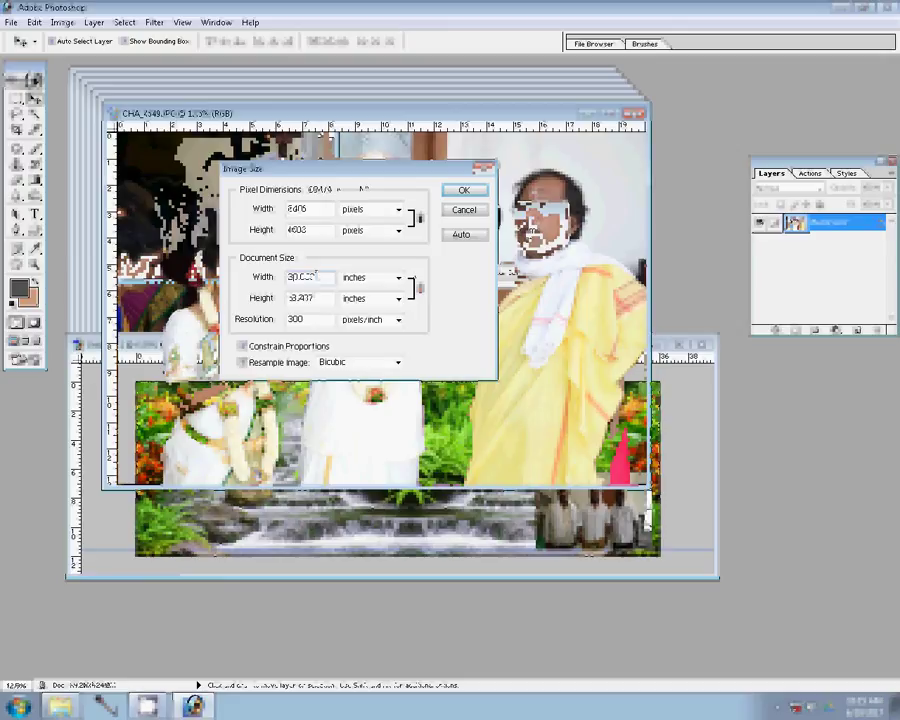
click(480, 190)
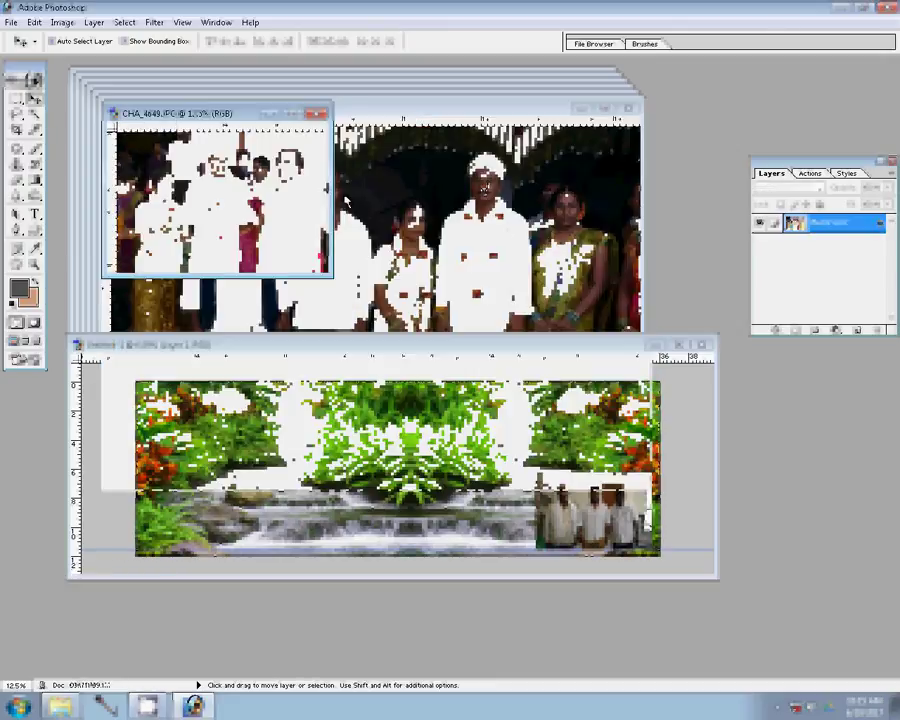
Drag CHA_4649 to the album's top right as Layer 2 and close its source.
drag(207, 260, 600, 425)
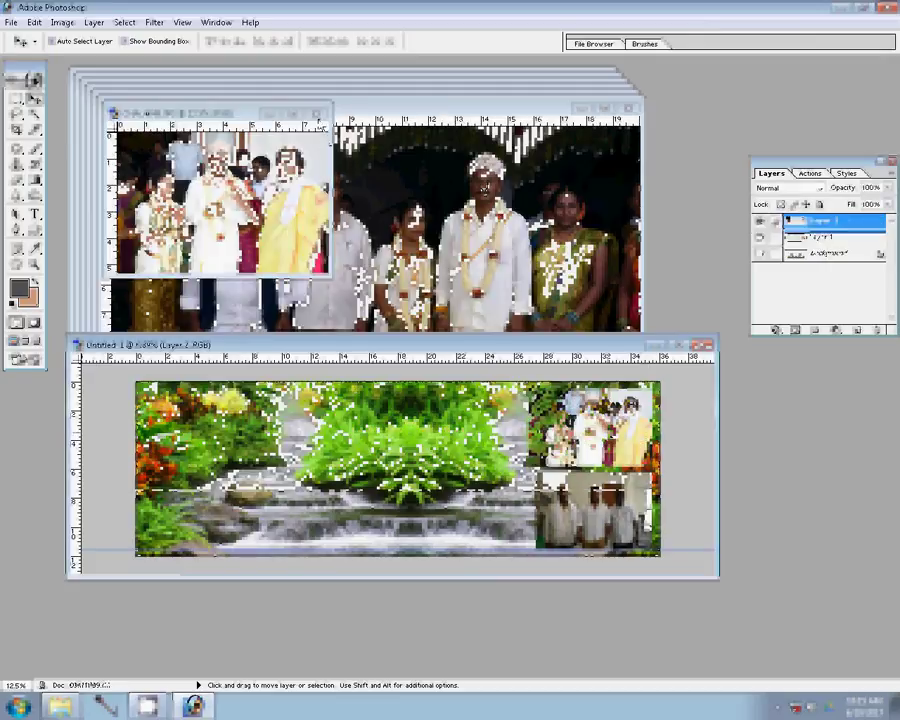
click(328, 238)
key(ctrl+w)
Close the previous source without saving and set CHA_4646's Image Size value to 6000.
click(455, 272)
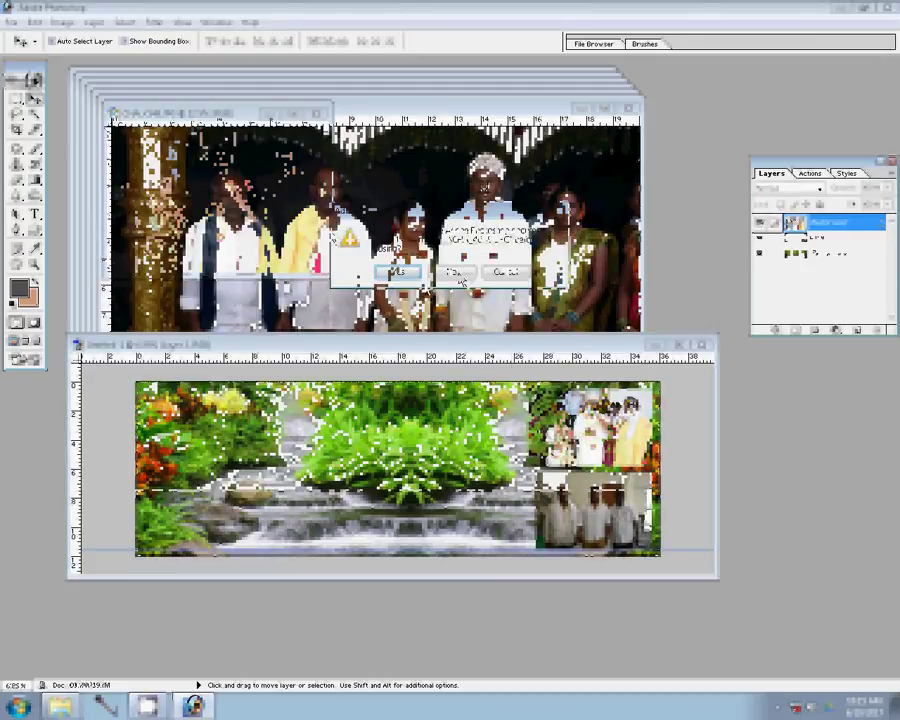
key(ctrl+alt+i)
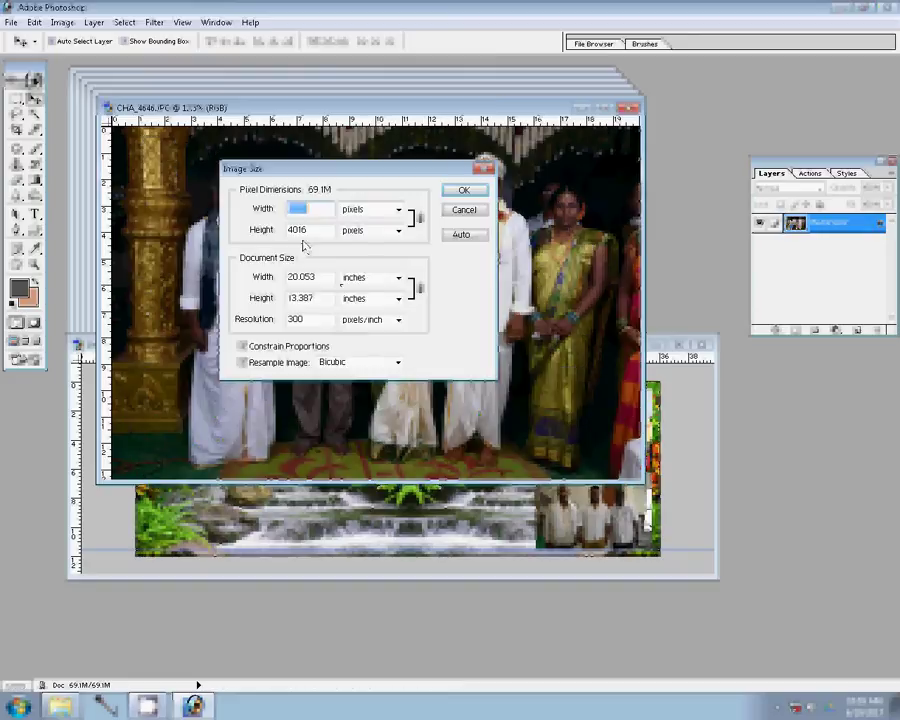
text(6000)
key(Return)
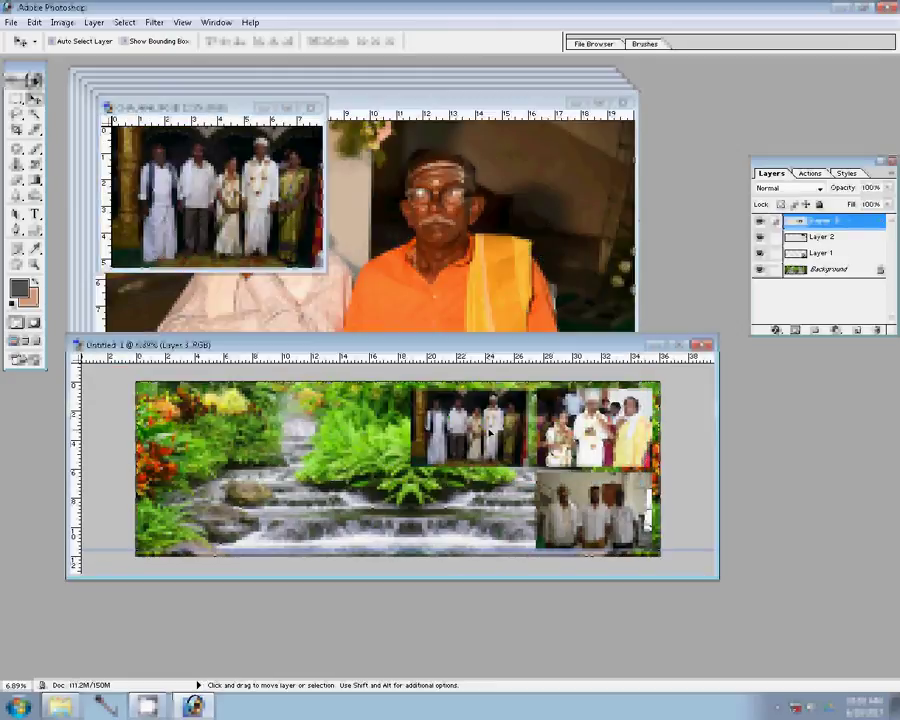
Discard the small placed photo, shrink the two-men photo, and drag it onto the album's bottom row.
click(312, 107)
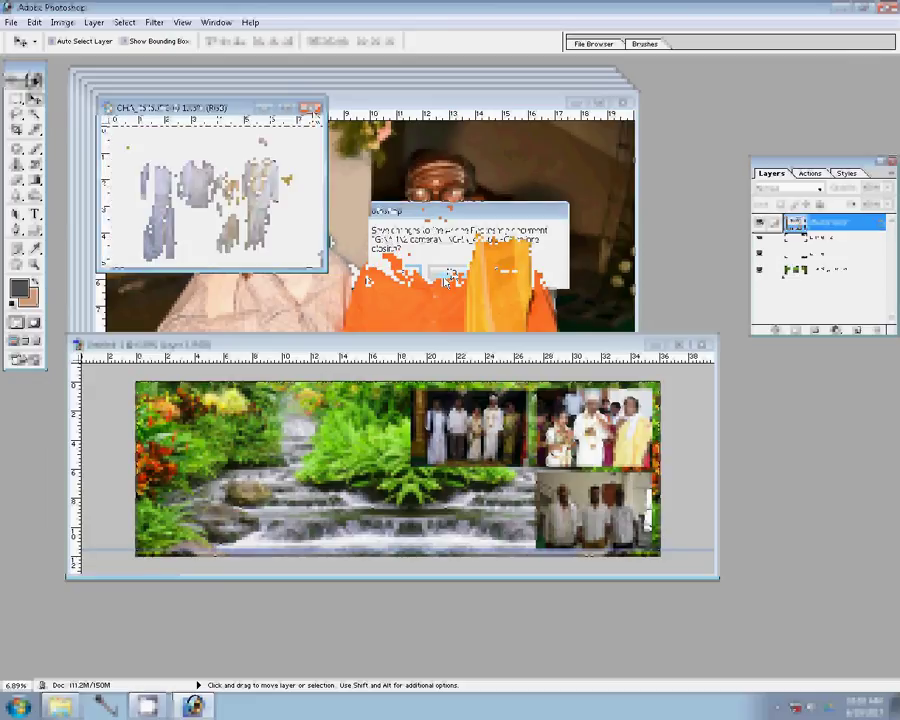
click(446, 278)
key(ctrl+alt+i)
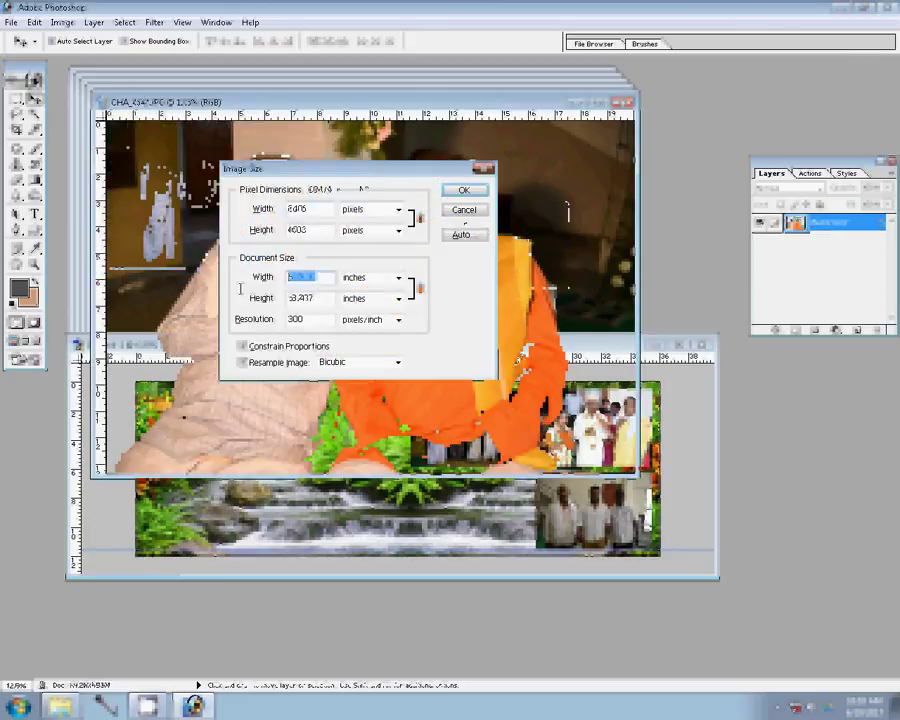
key(Return)
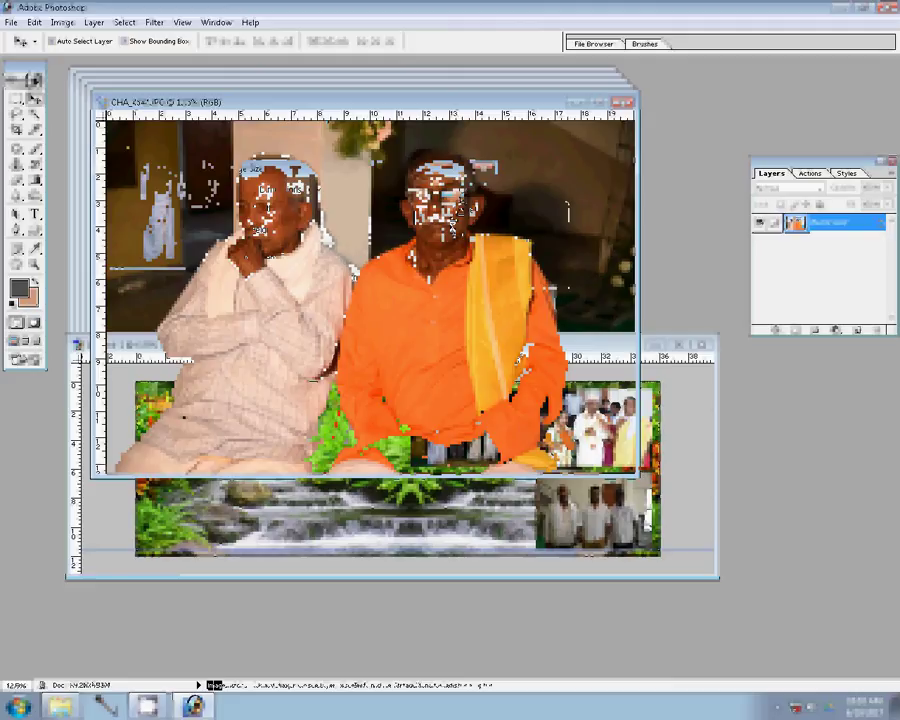
drag(448, 240, 505, 493)
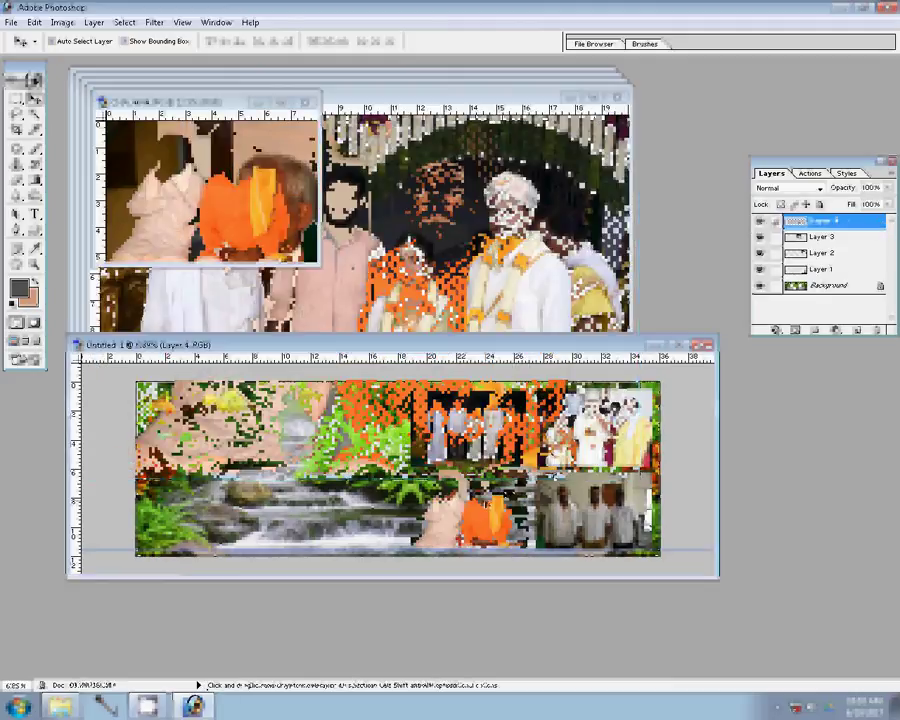
Close the two-men photo without saving and reduce CHA_4642's Image Size.
key(ctrl+w)
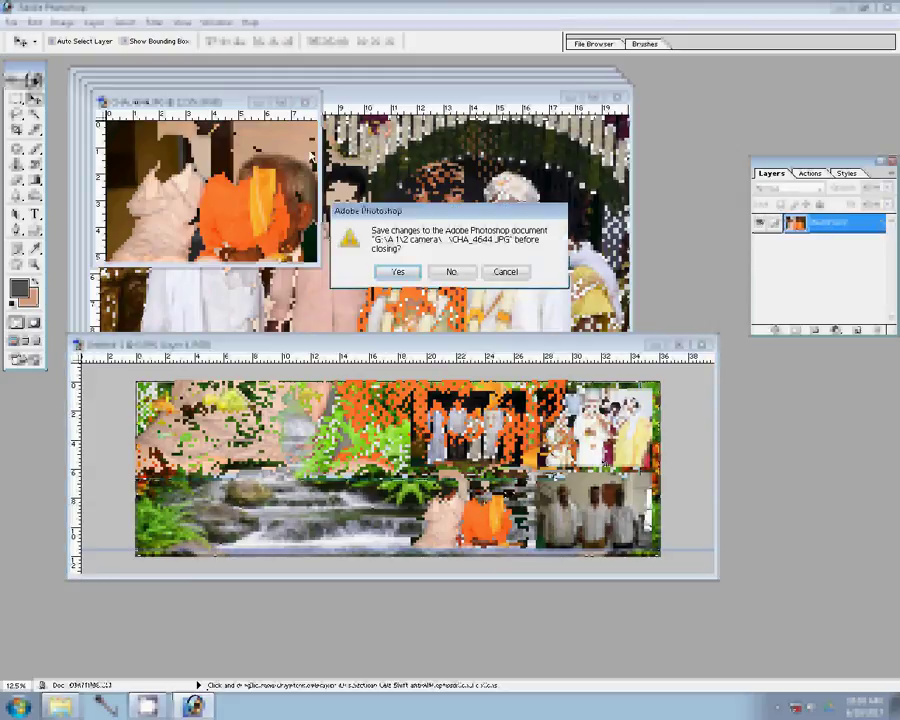
key(n)
key(ctrl+w)
key(ctrl+alt+i)
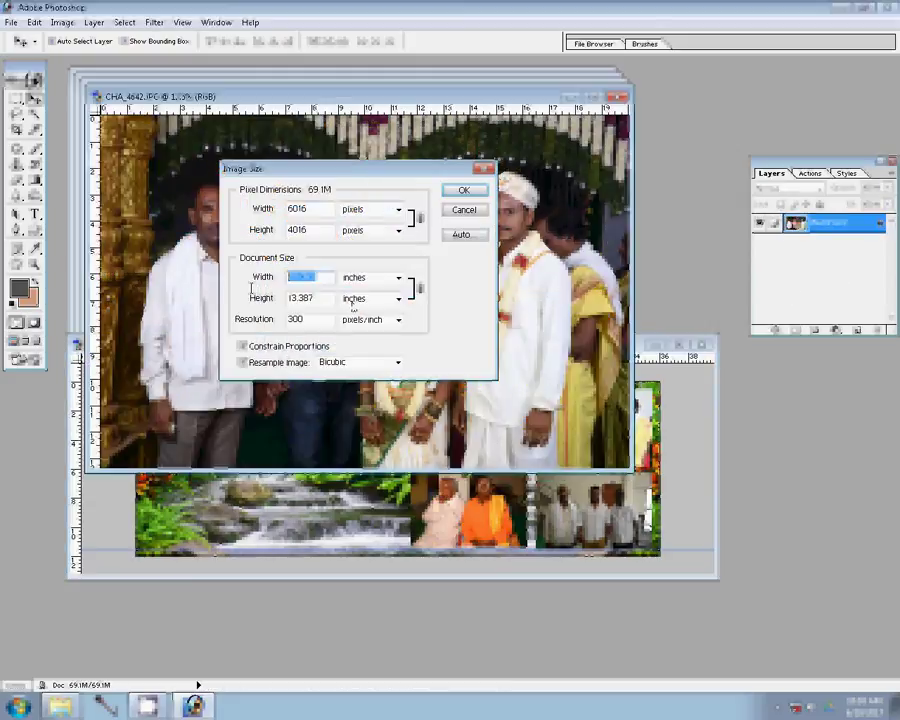
click(457, 193)
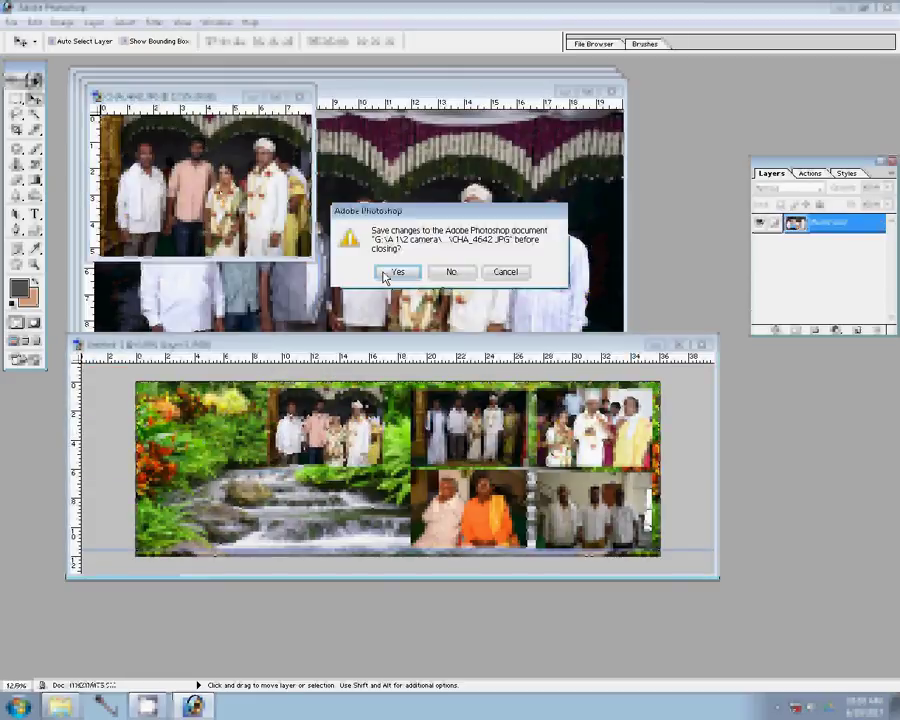
Discard the previous photo and set CHA_4640's document width to 8 inches.
click(393, 272)
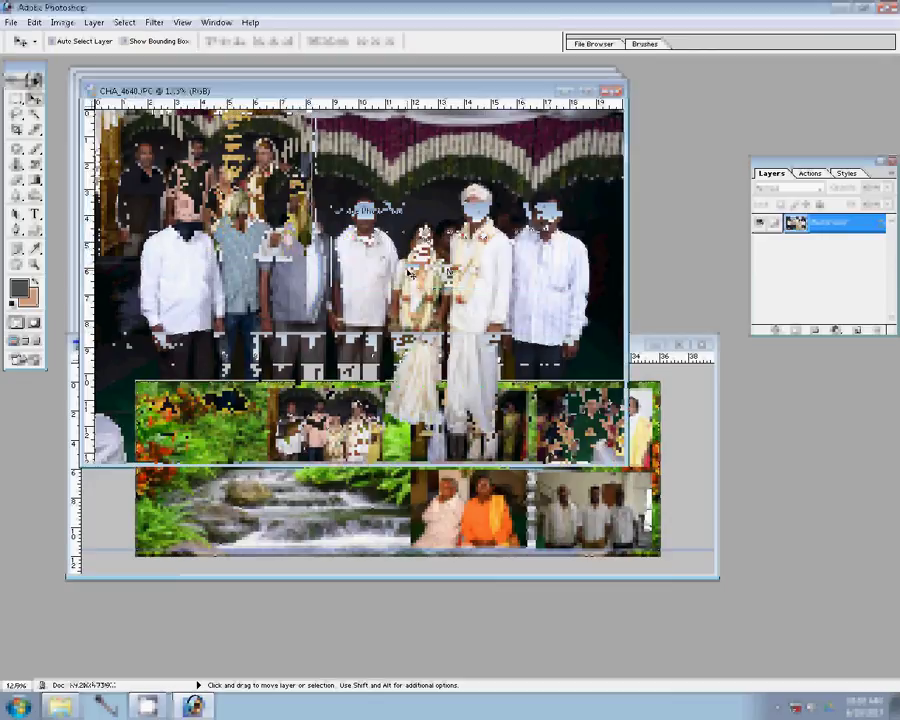
key(ctrl+alt+i)
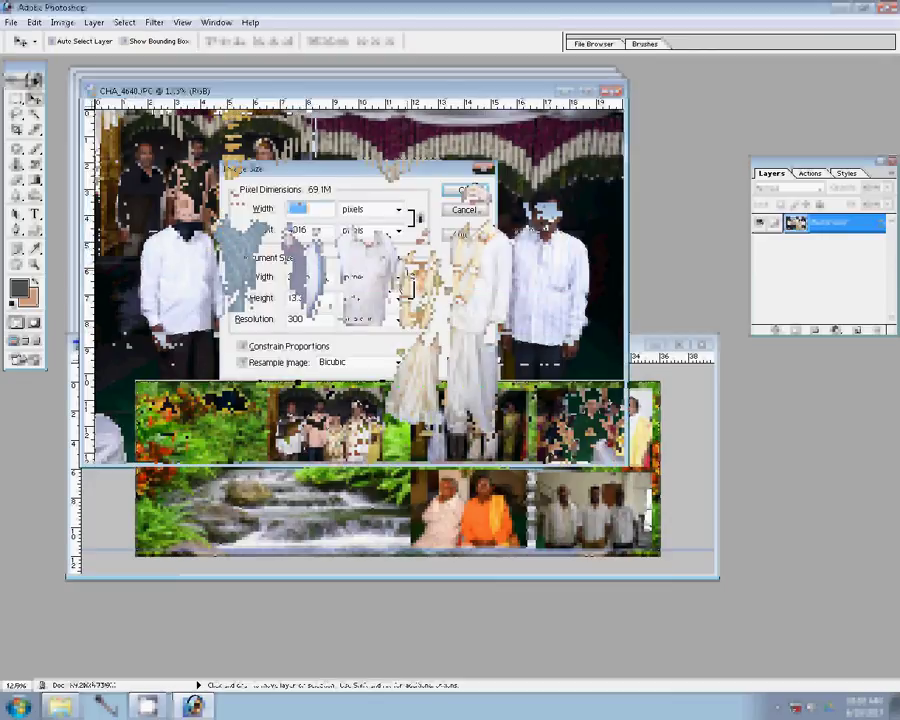
key(Tab)
key(Tab)
text(8)
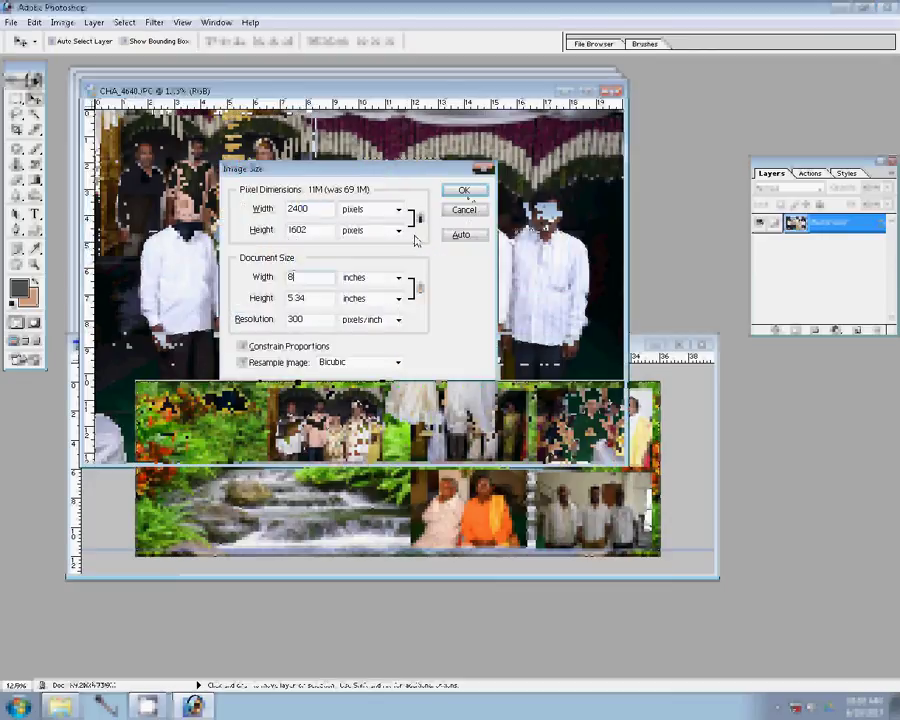
key(Return)
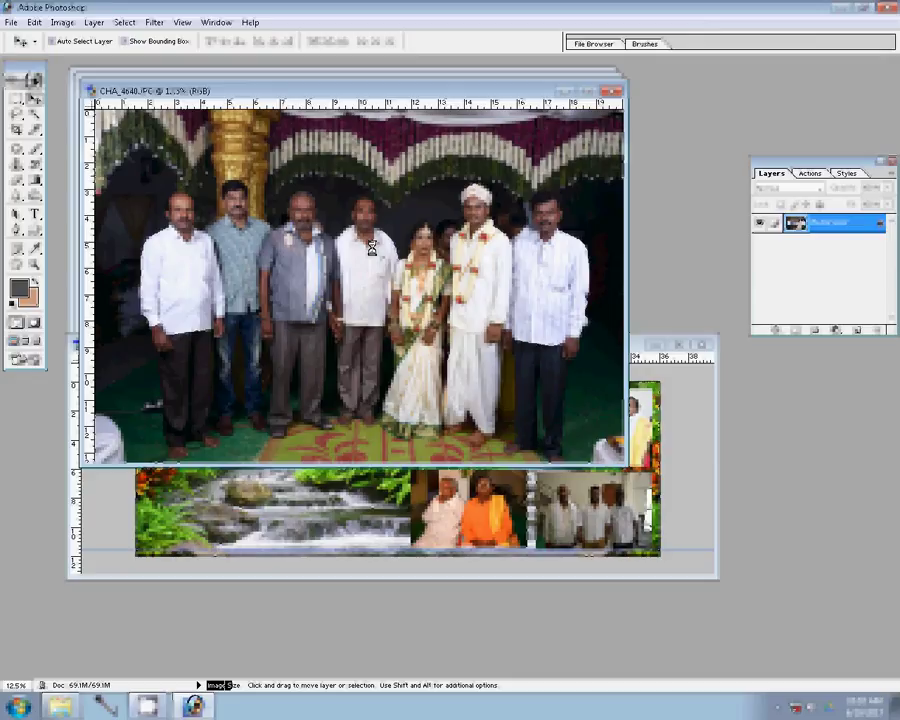
Move the resized group photo into the album's bottom row and close its source.
drag(371, 247, 367, 521)
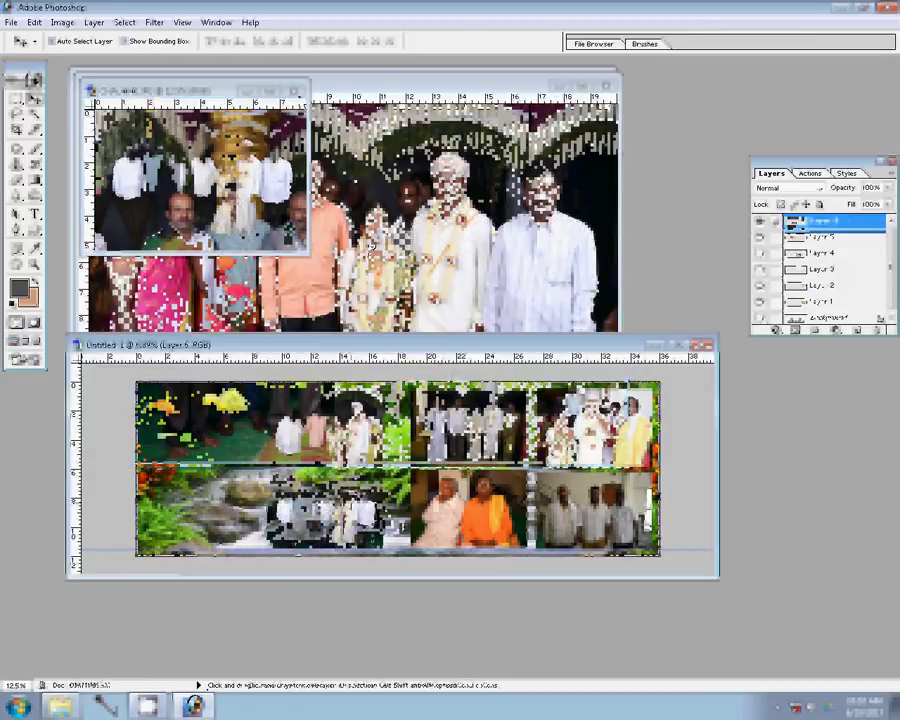
click(515, 298)
key(ctrl+w)
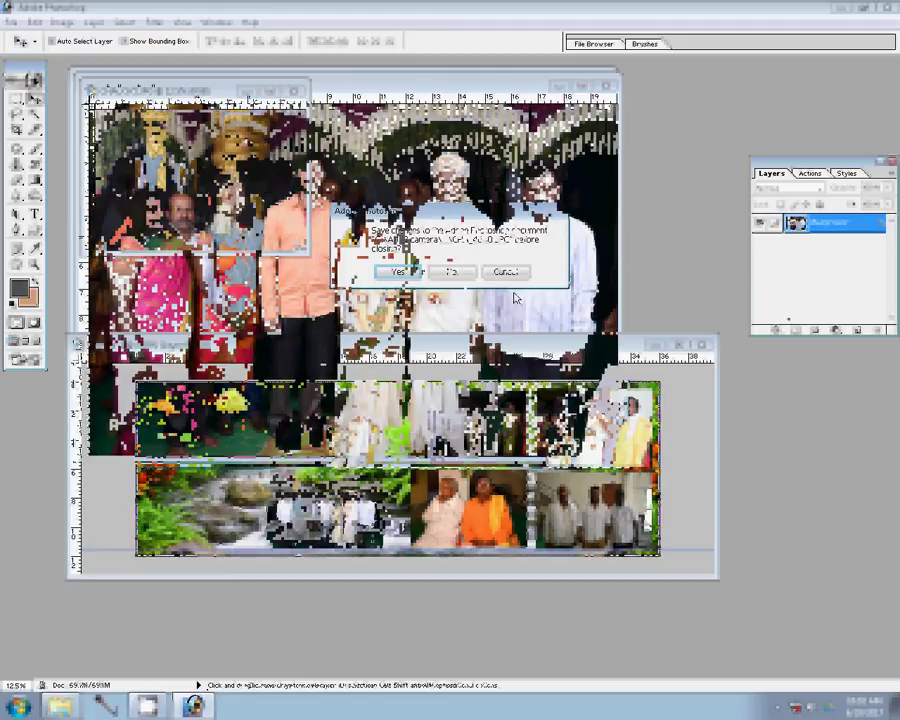
Close the previous photo without saving and resize CHA_4639 to 8 inches wide.
click(451, 271)
key(ctrl+alt+i)
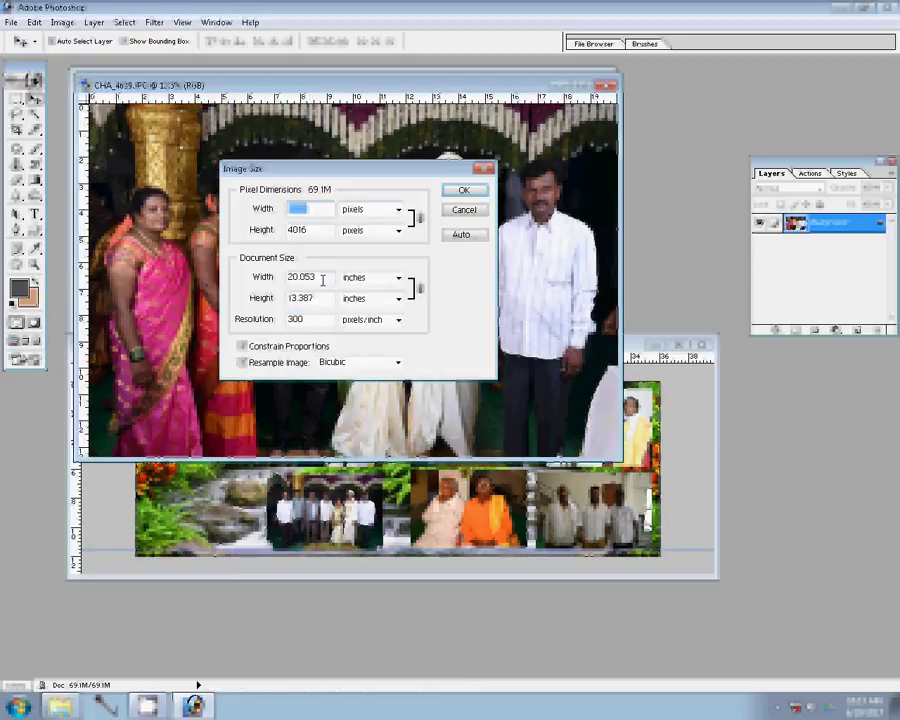
double_click(320, 277)
key(Return)
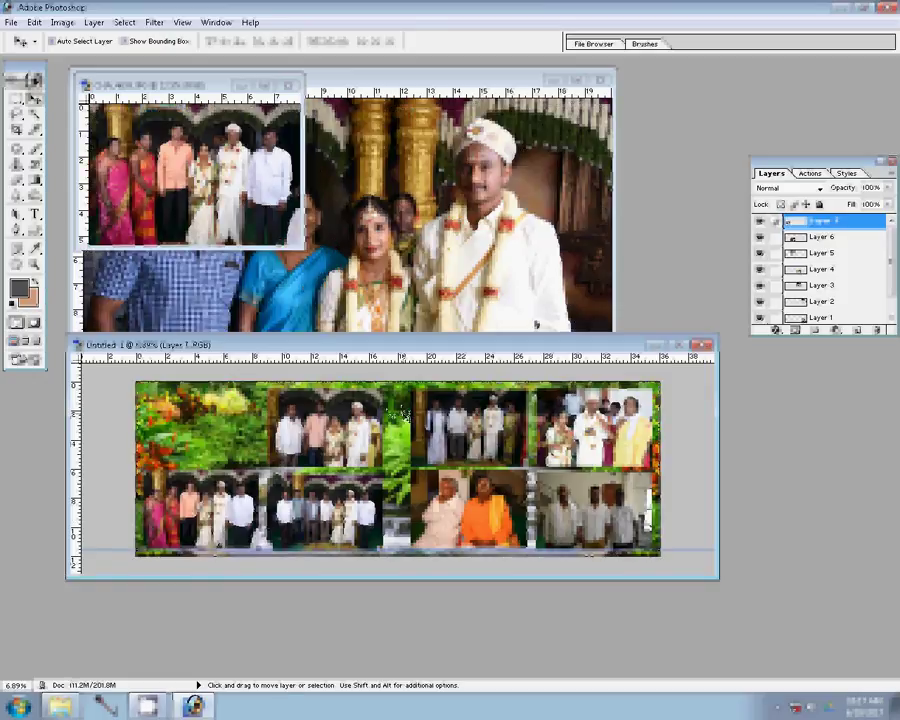
Resize CHA_4720 to 8 inches wide and drag it into the album's top-left slot.
click(289, 86)
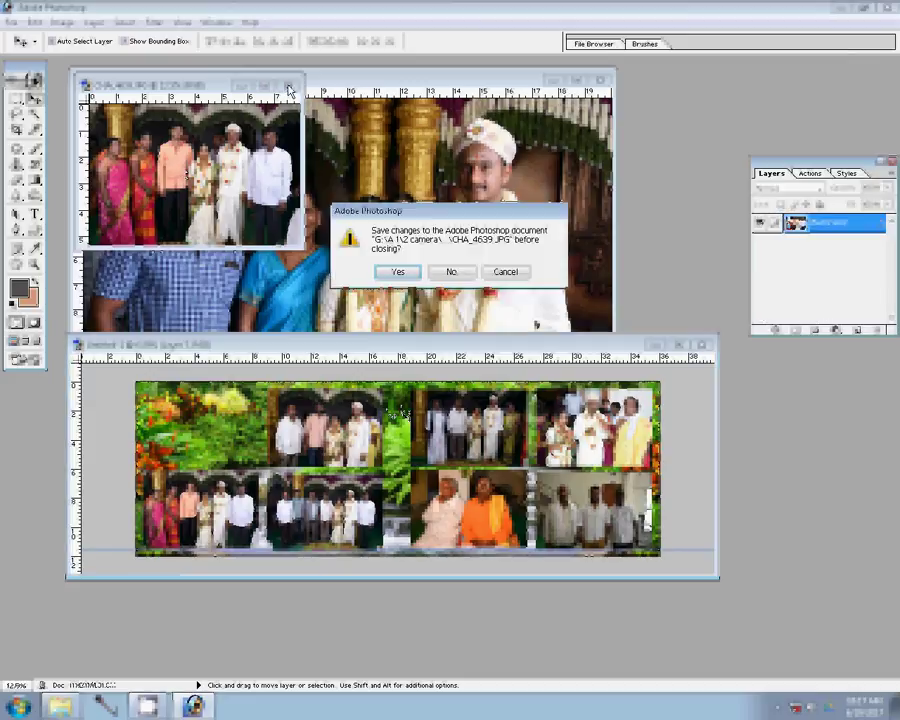
click(451, 272)
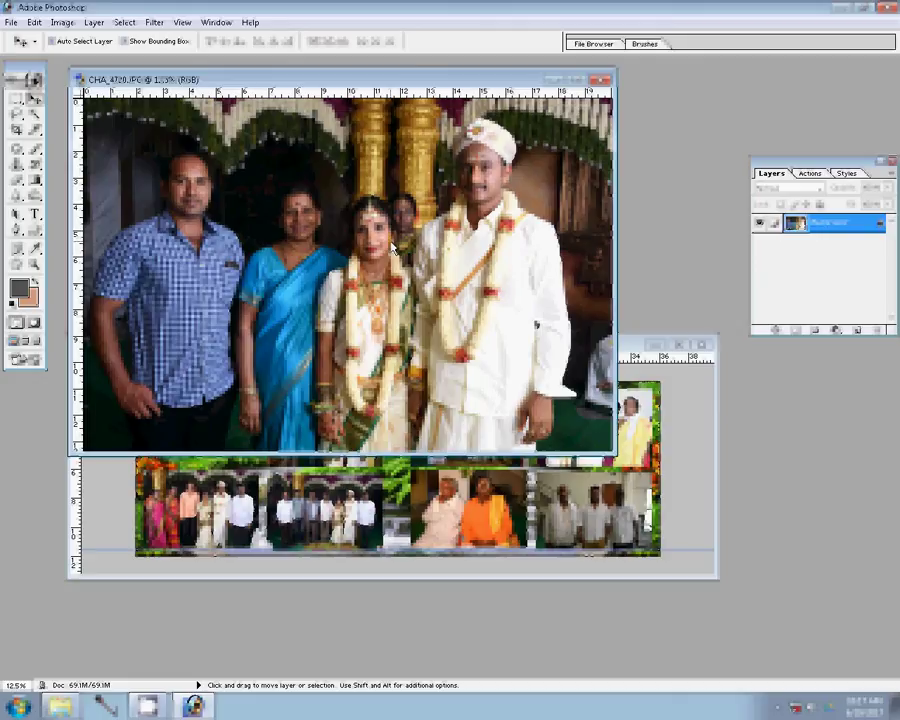
key(ctrl+alt+i)
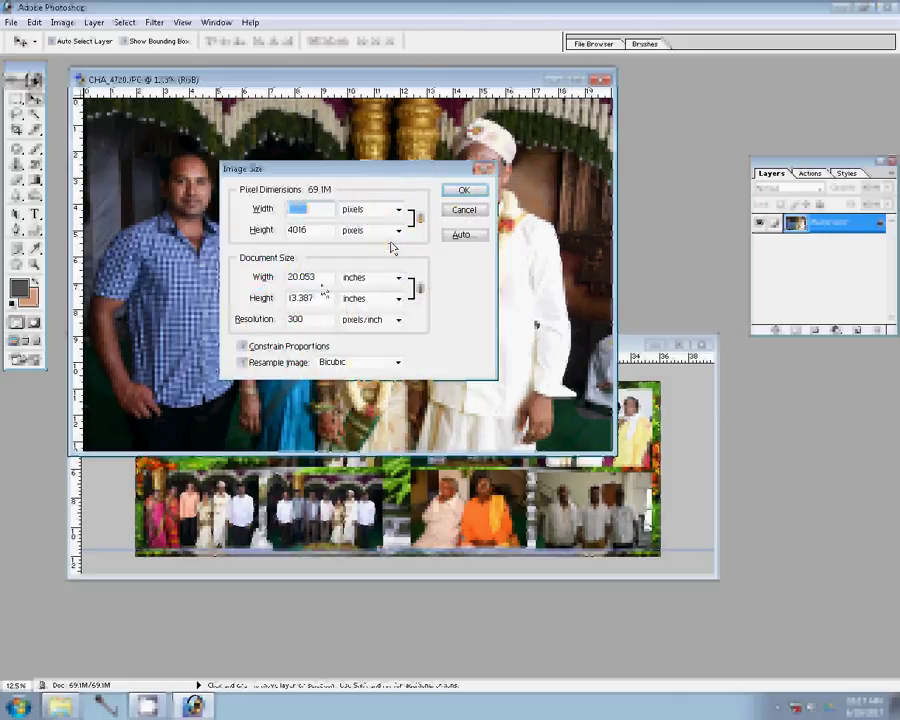
key(Tab)
key(Tab)
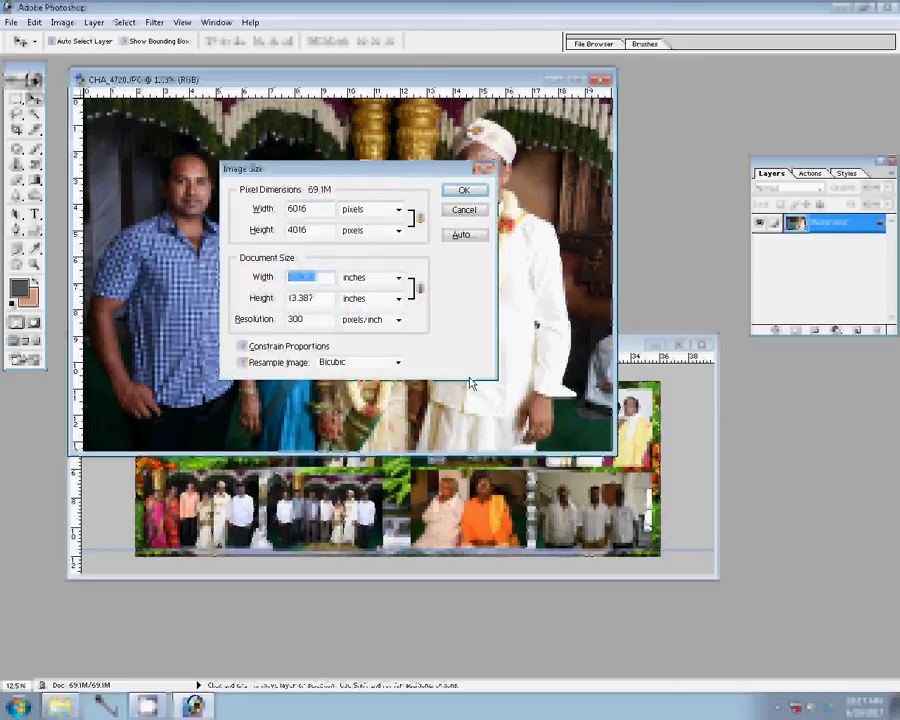
text(8)
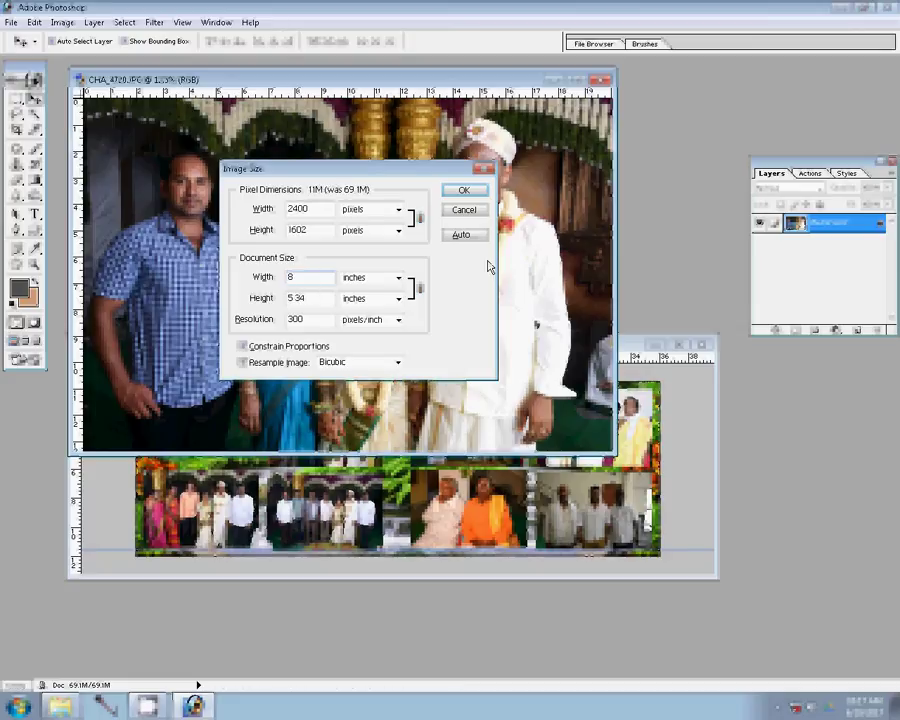
key(Return)
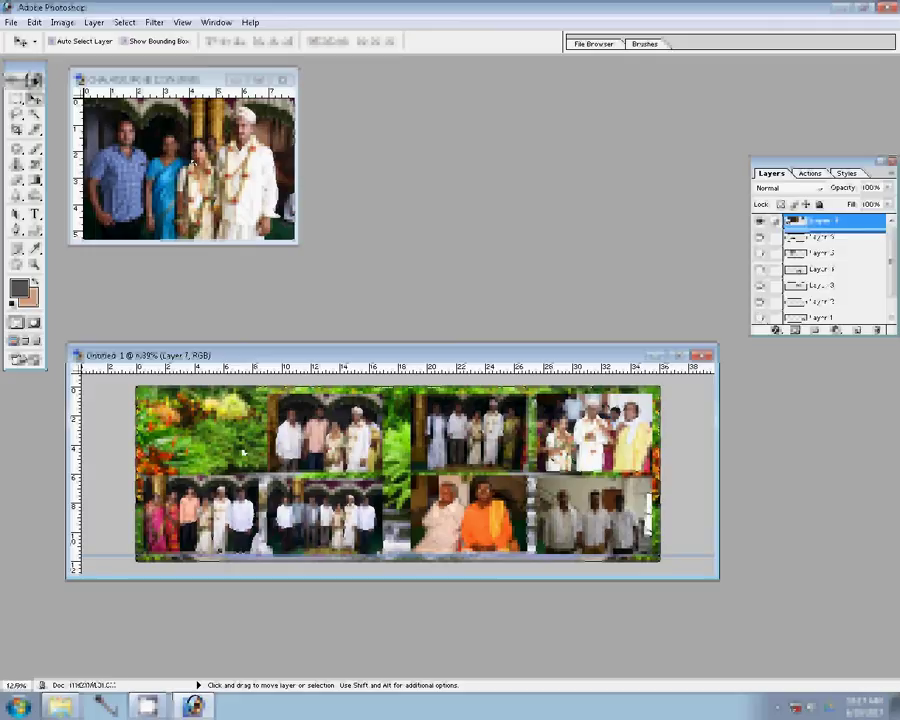
drag(193, 158, 238, 447)
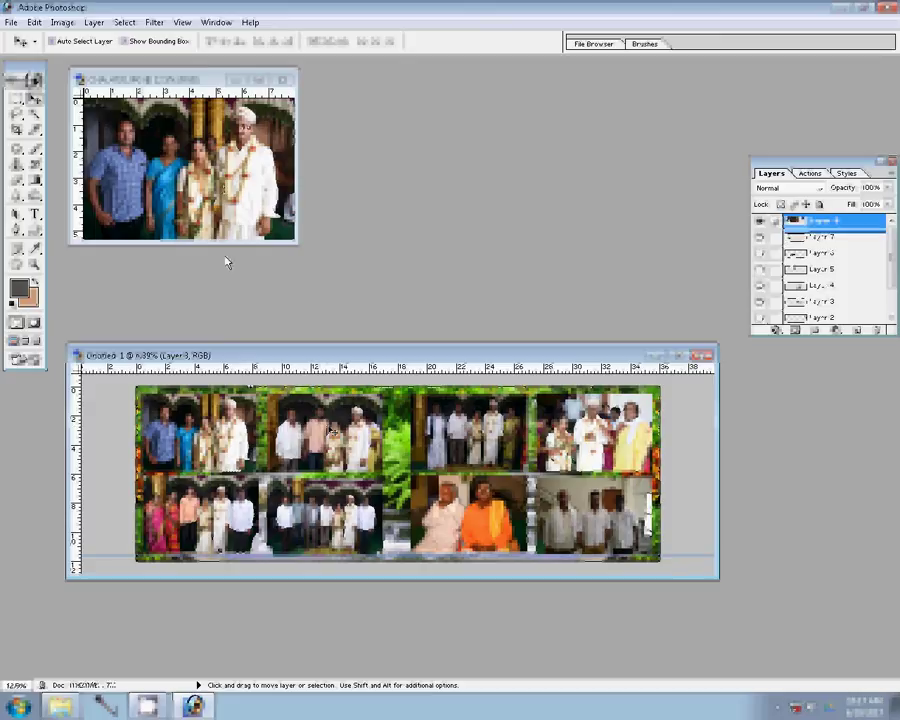
Close CHA_4720, merge the eight photo layers, and begin a pattern-filled Stroke style.
click(279, 84)
click(281, 80)
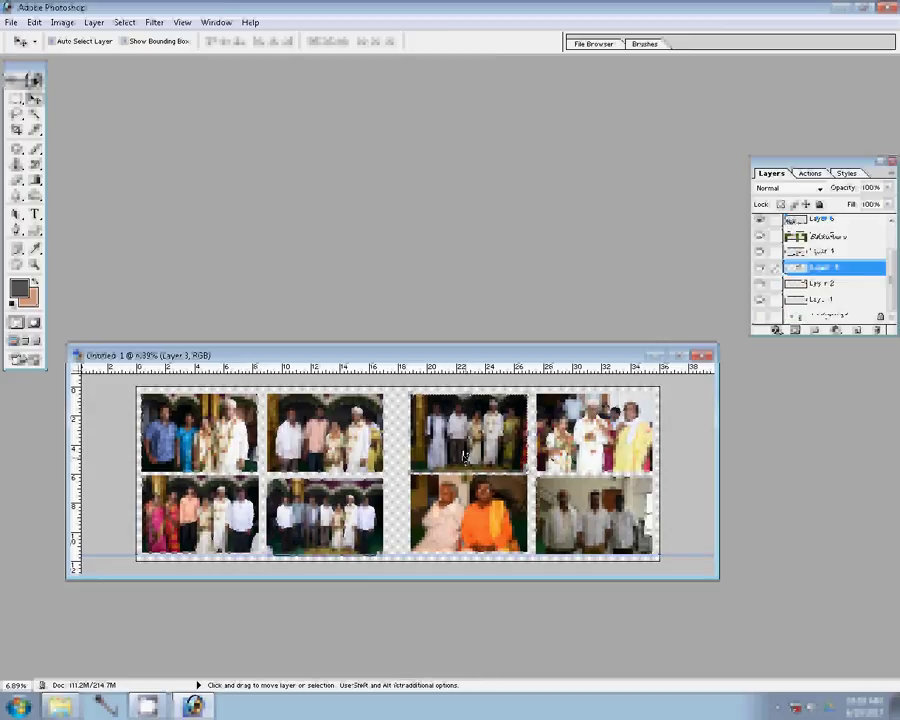
click(776, 330)
key(Escape)
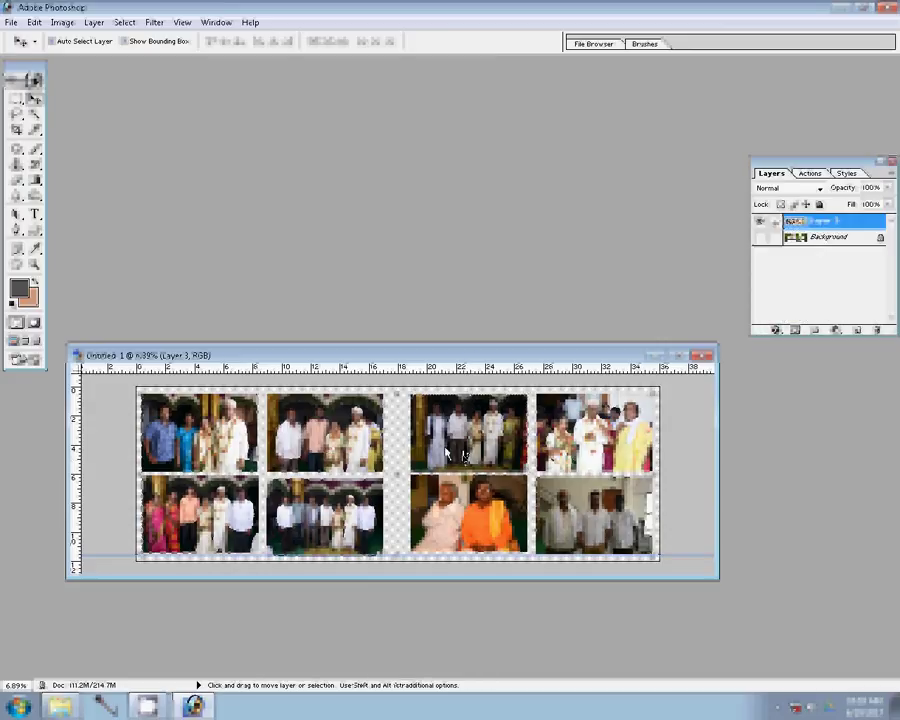
key(z)
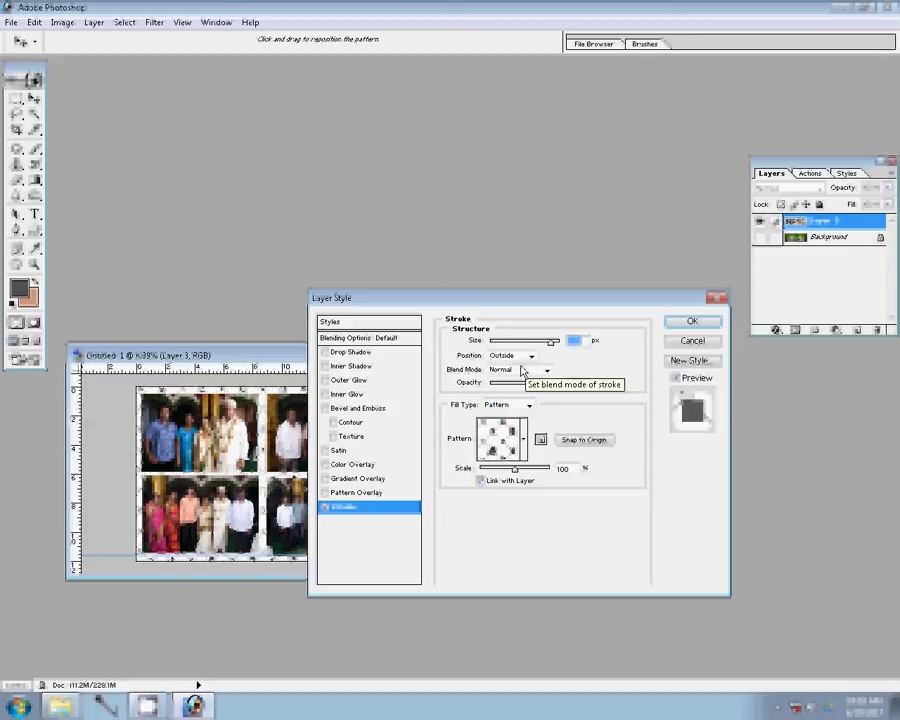
Apply a 22 px pattern stroke and fit the whole album page on screen.
text(22)
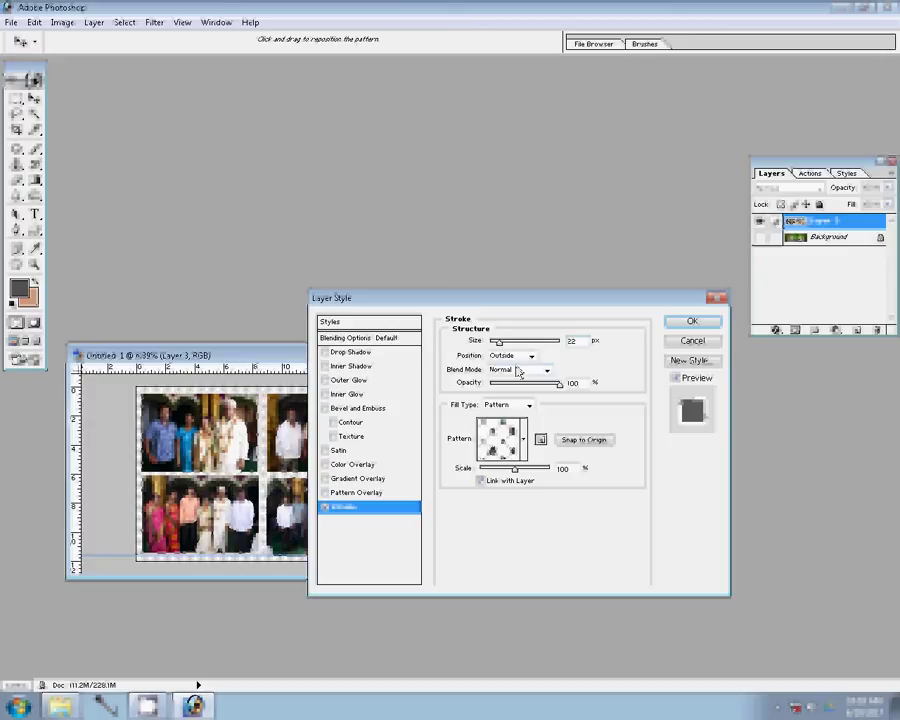
click(691, 321)
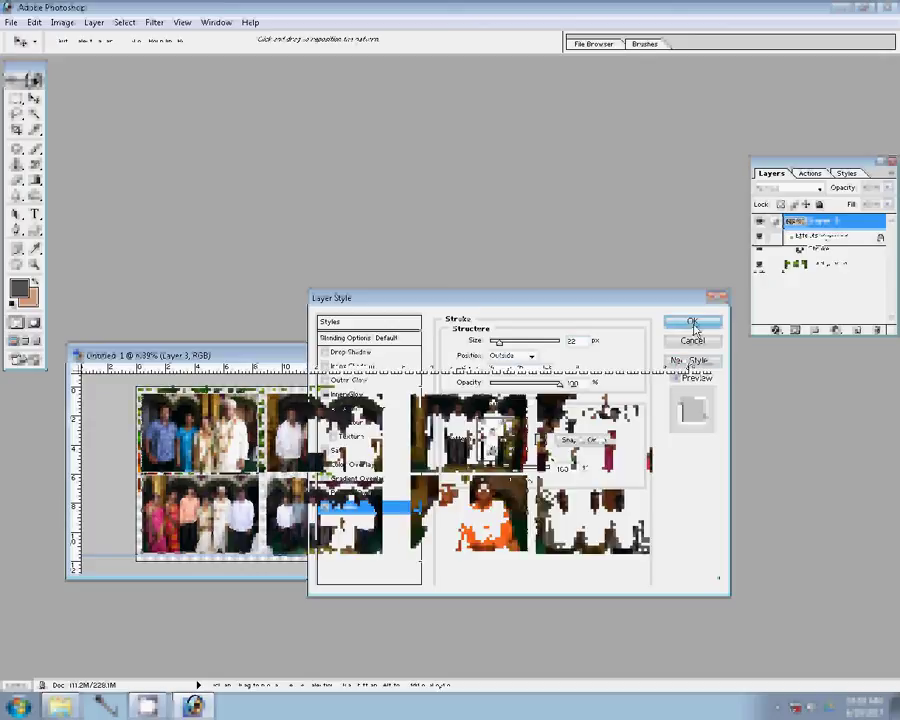
key(z)
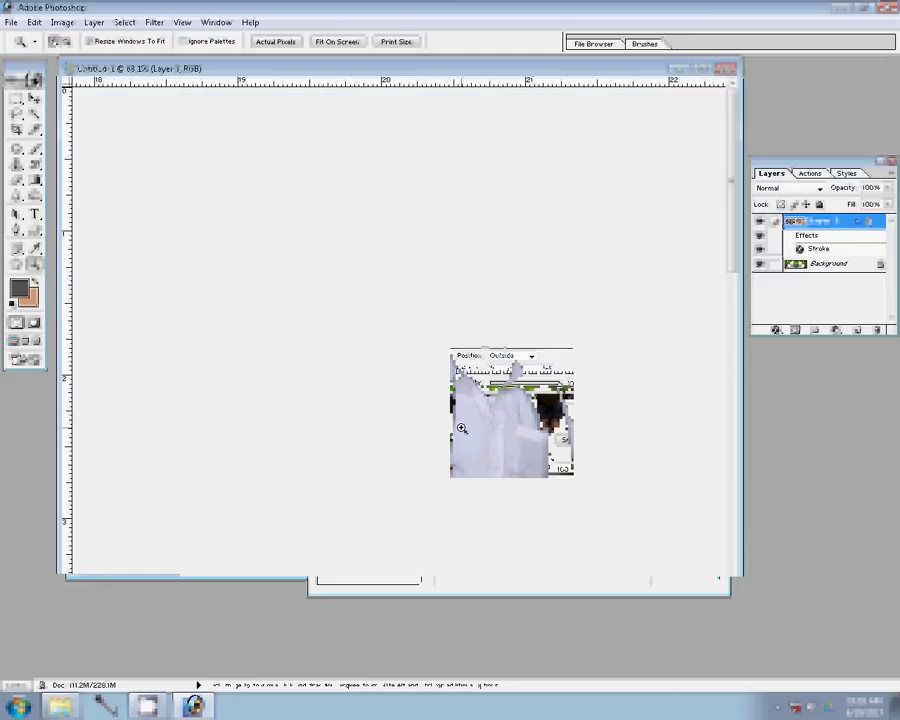
right_click(430, 320)
click(432, 323)
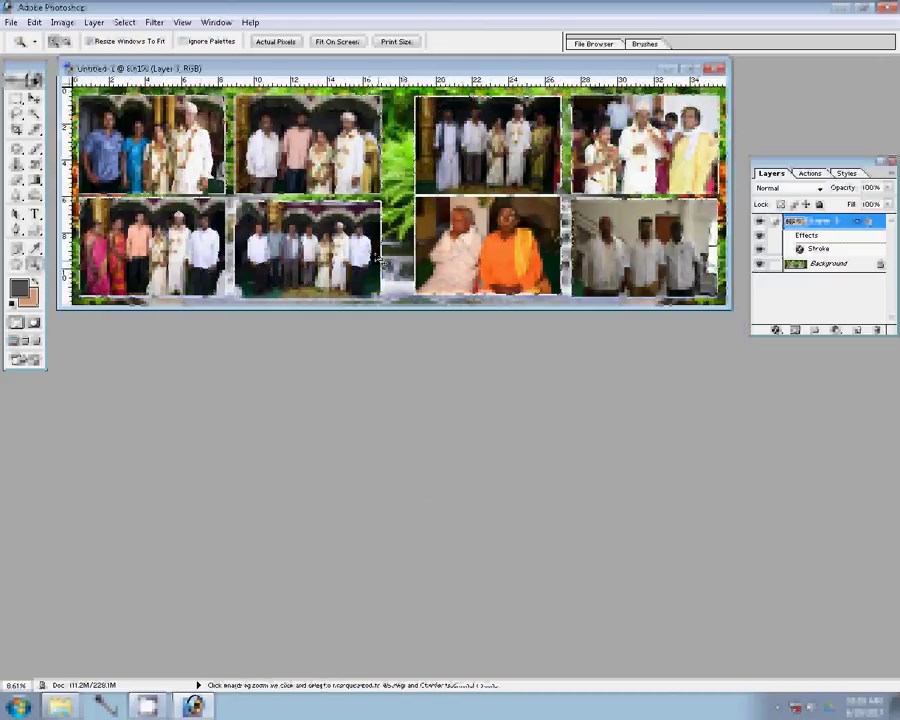
key(ctrl+s)
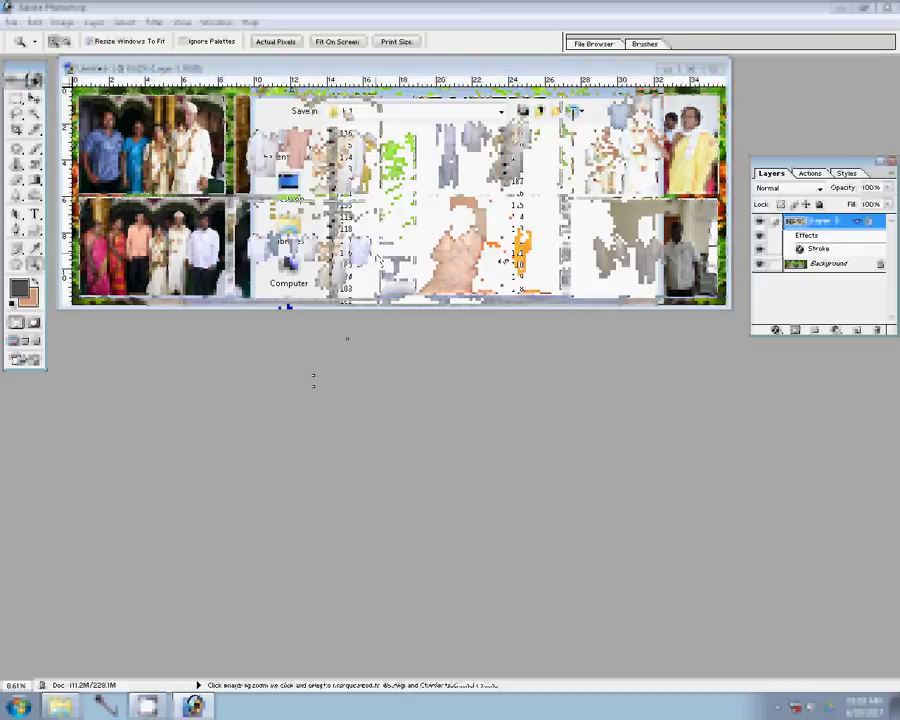
Name the file 137 and save it in Photoshop PSD format.
text(16)
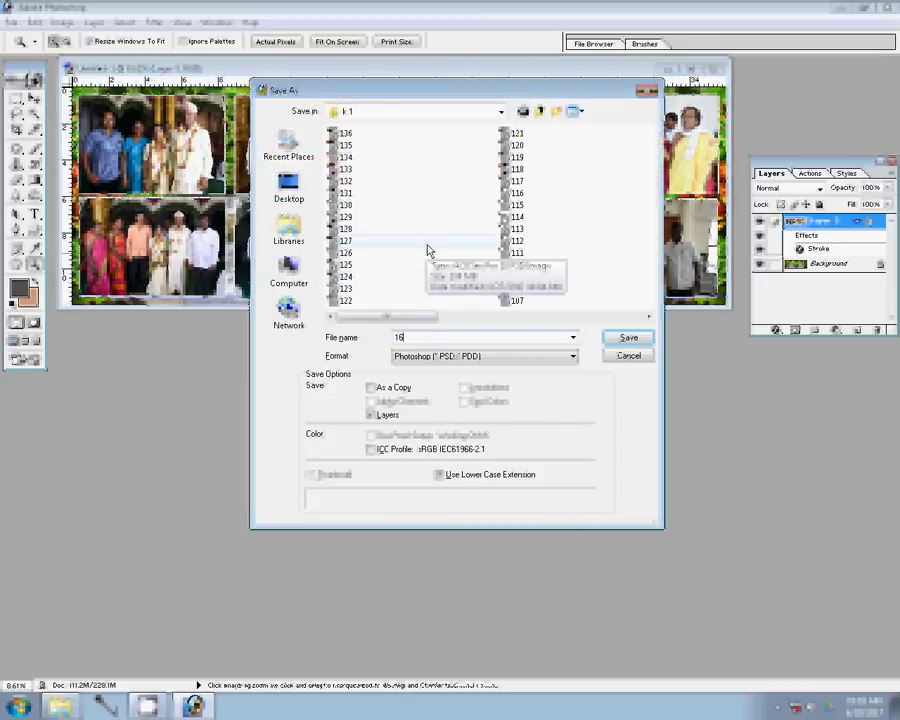
key(BackSpace)
text(5)
key(BackSpace)
text(1)
key(BackSpace)
text(37)
click(638, 340)
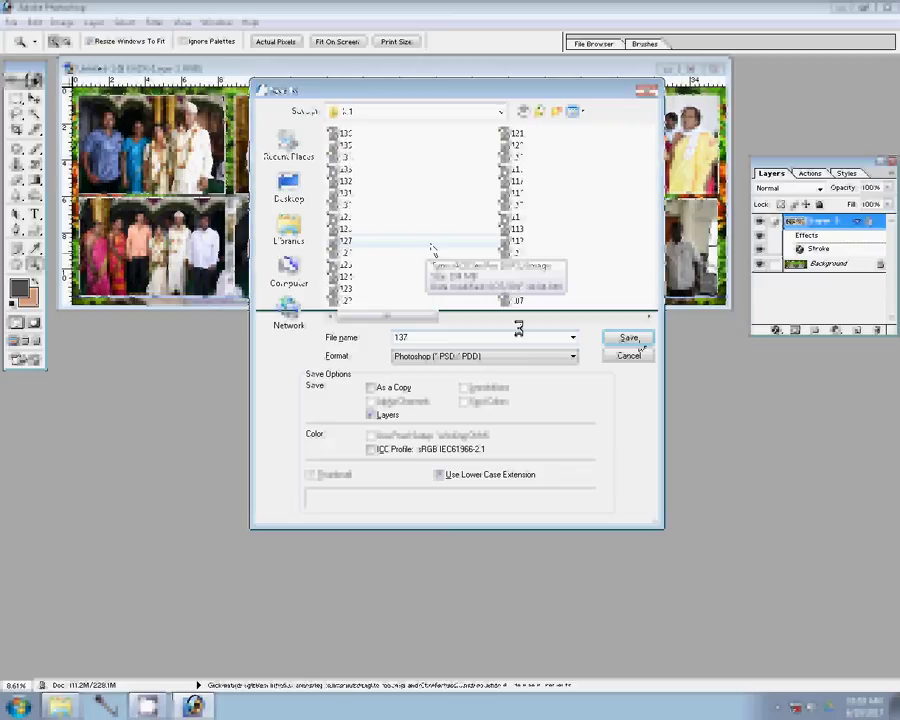